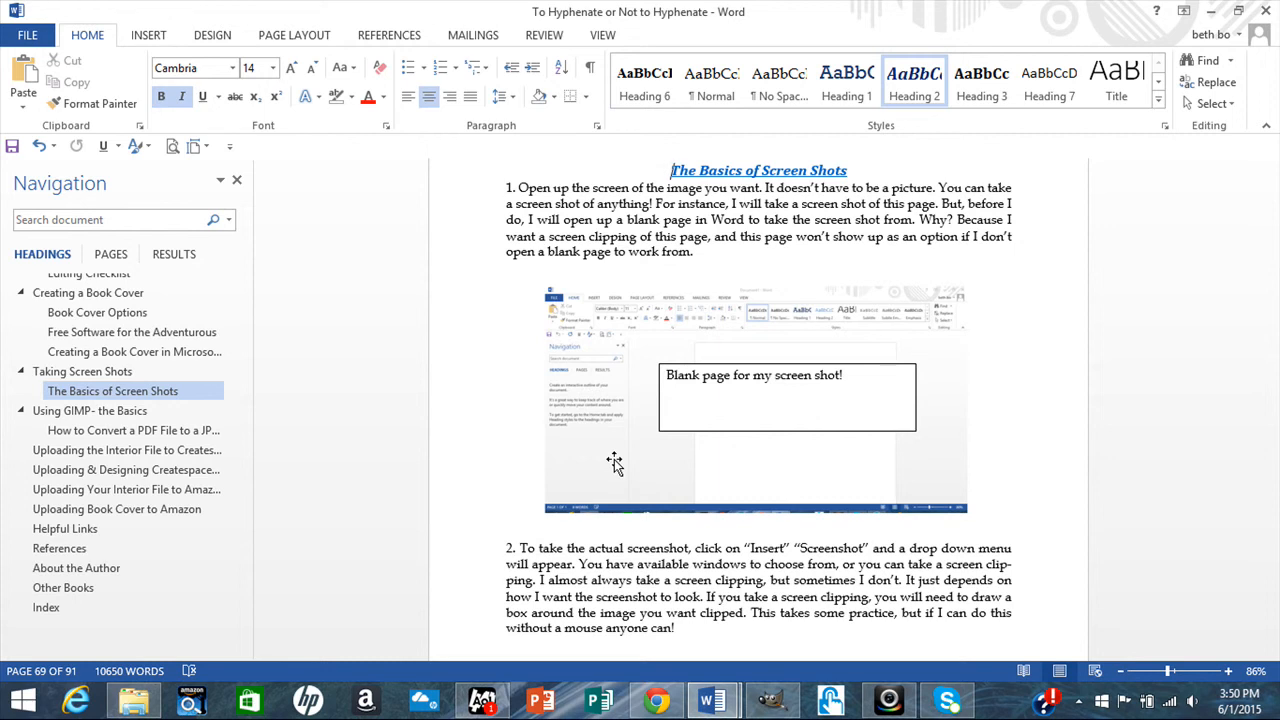
# Show the open Word document windows, including the blank Document4, from the taskbar.
pyautogui.click(712, 700)
# In Document4, insert a screenshot of an open window, then delete it.
pyautogui.click(795, 617)
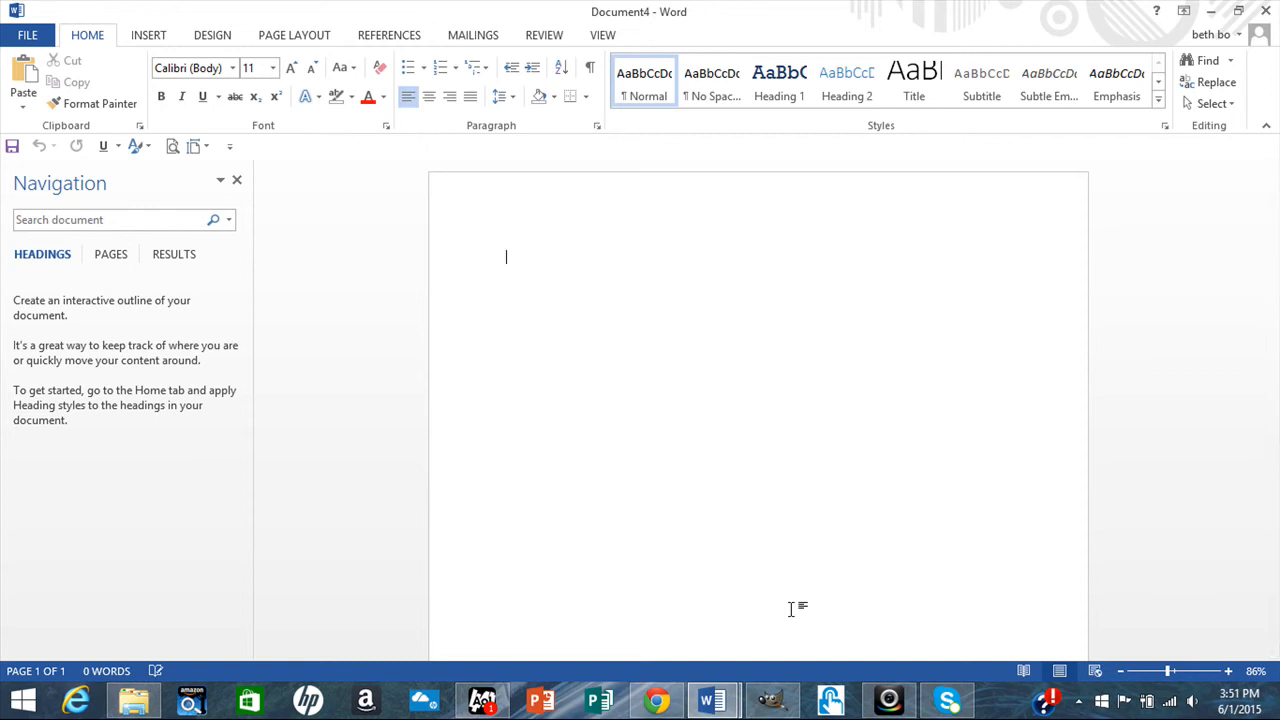
pyautogui.click(155, 36)
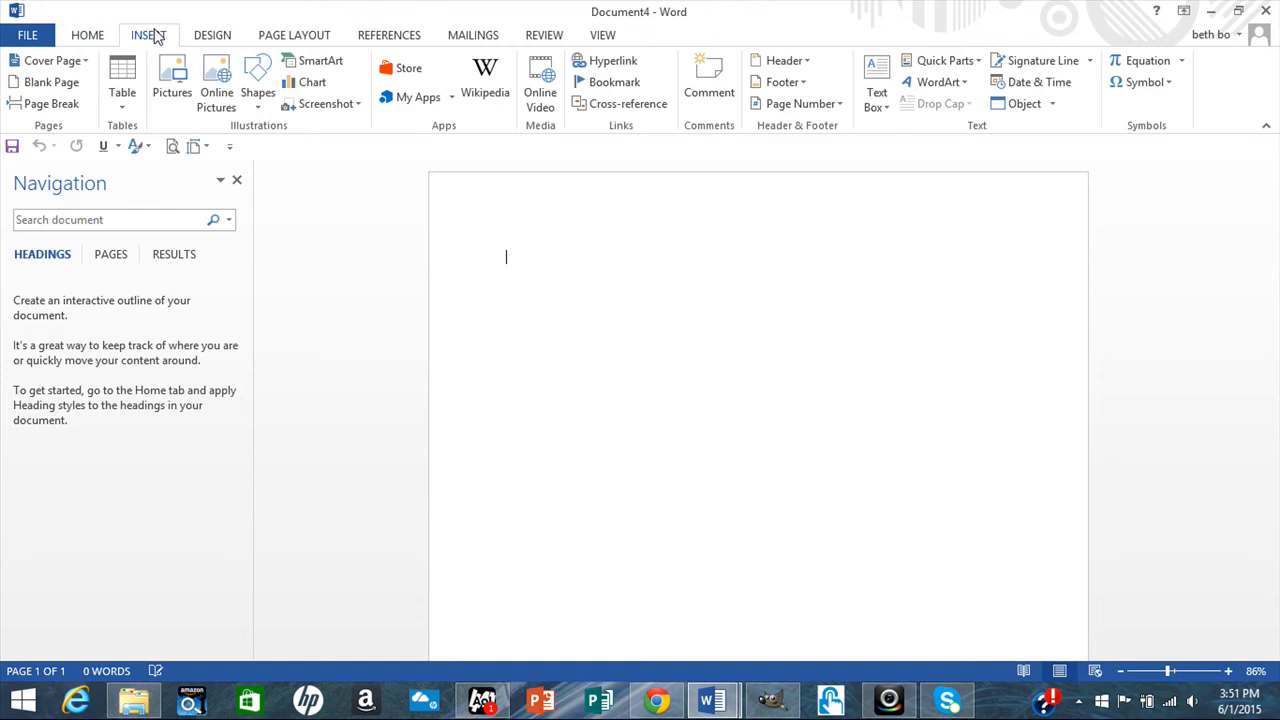
pyautogui.click(360, 108)
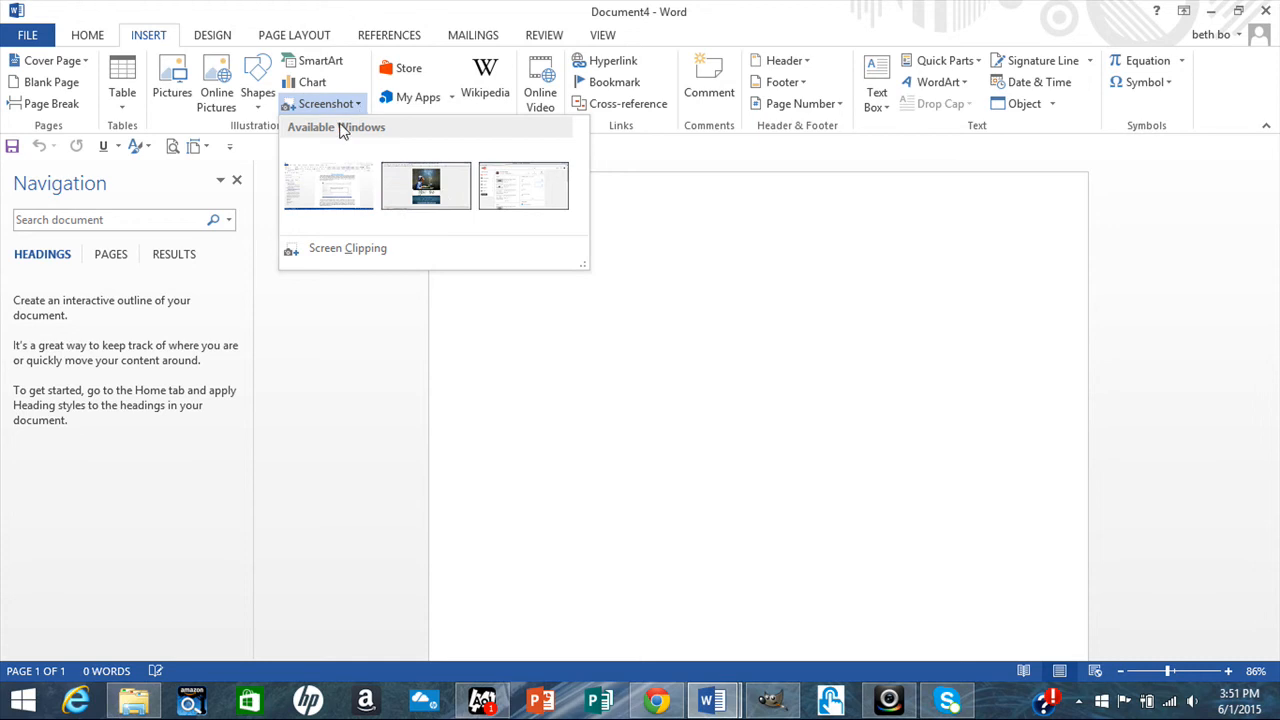
pyautogui.click(430, 203)
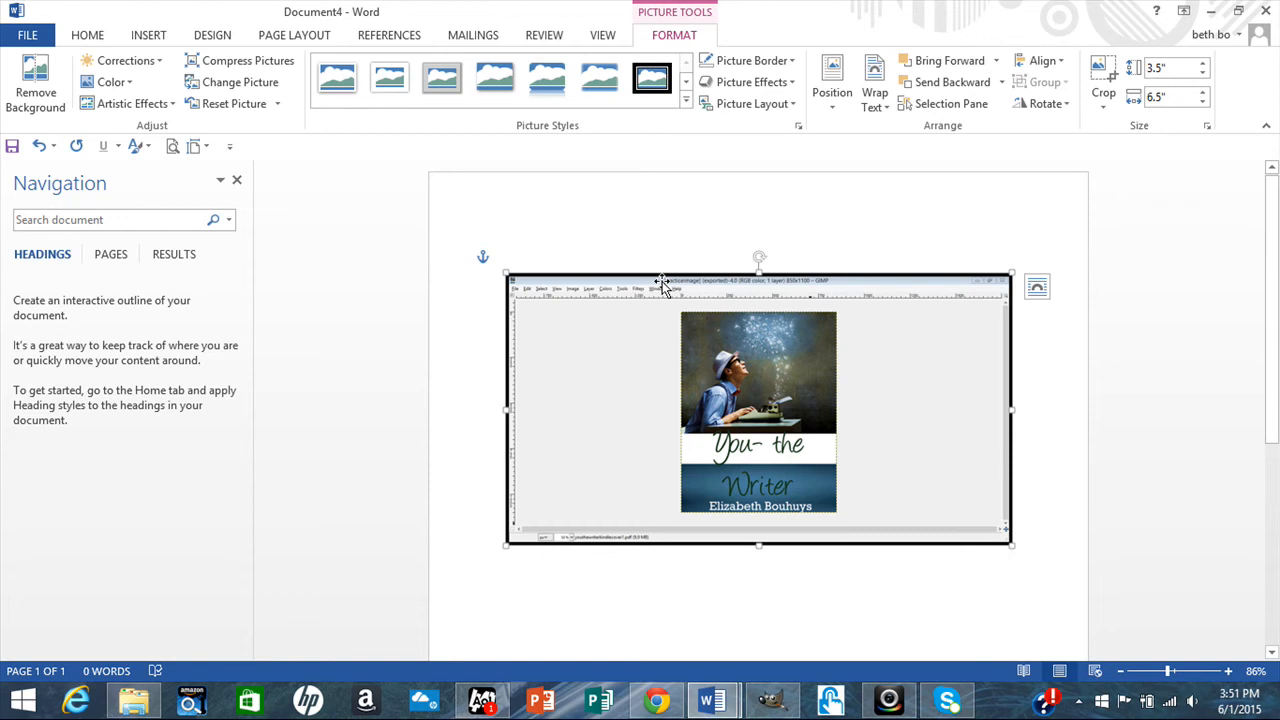
pyautogui.press('Delete')
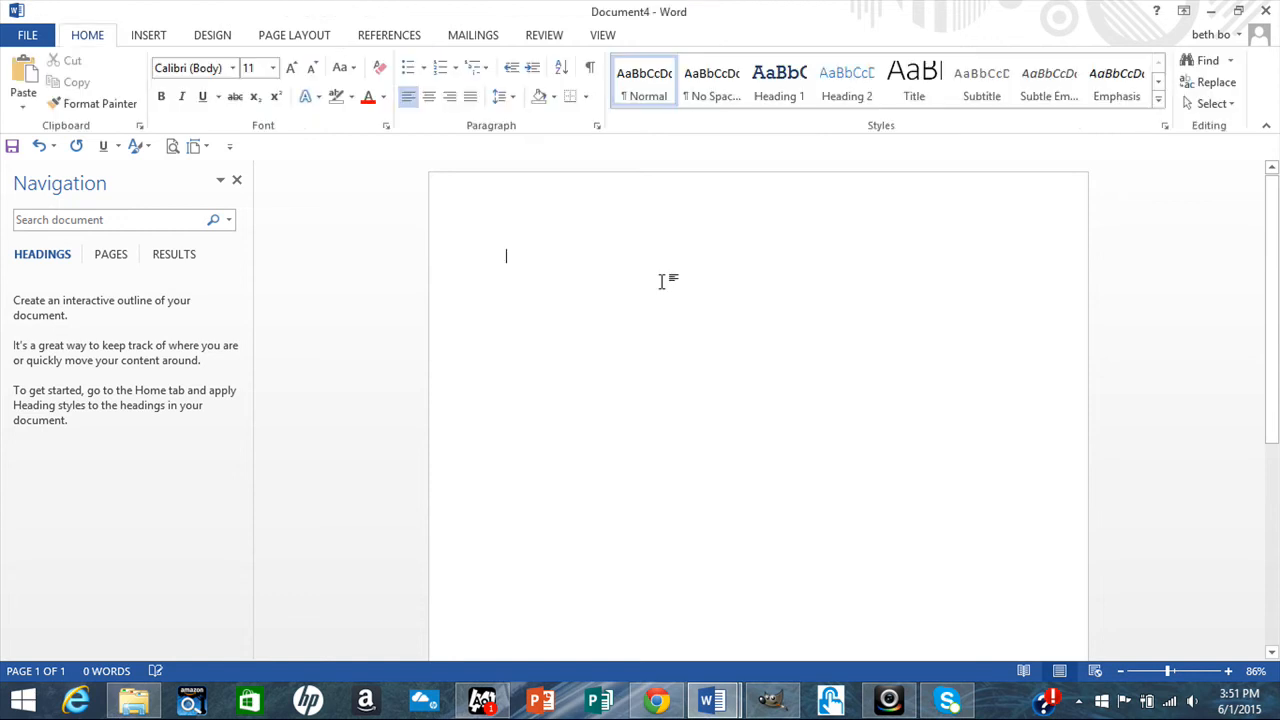
pyautogui.click(152, 38)
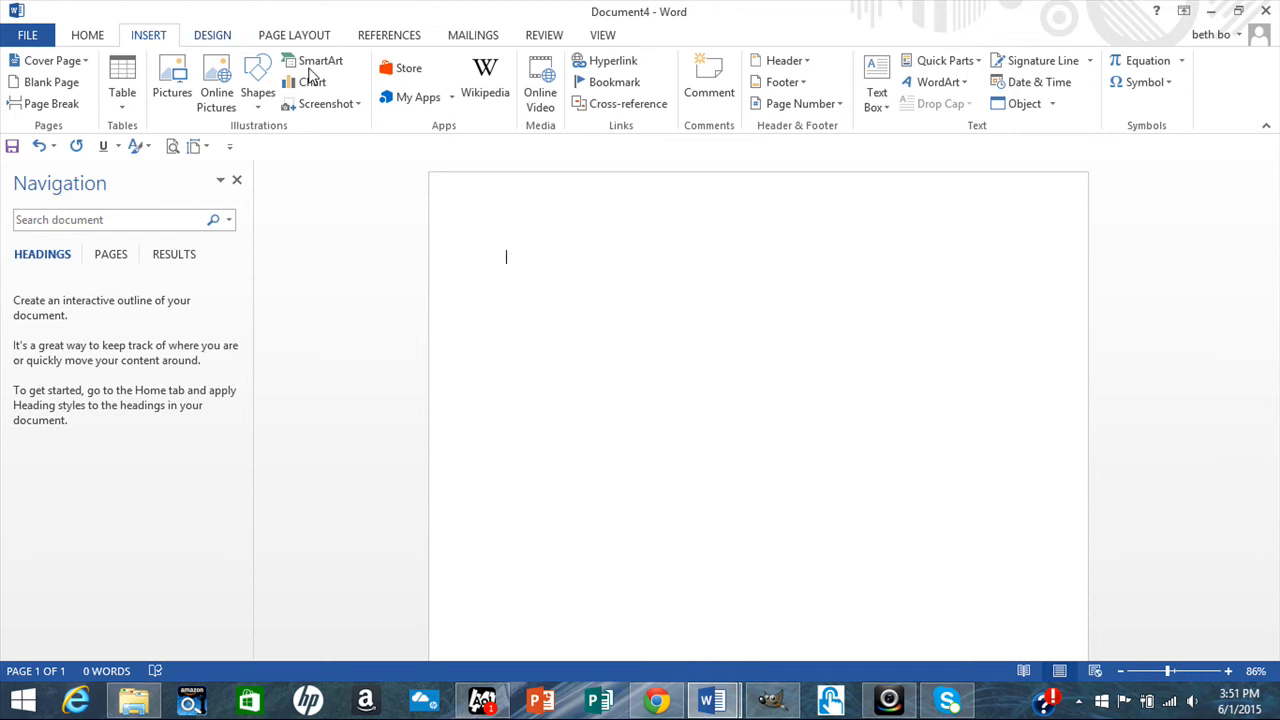
pyautogui.click(358, 106)
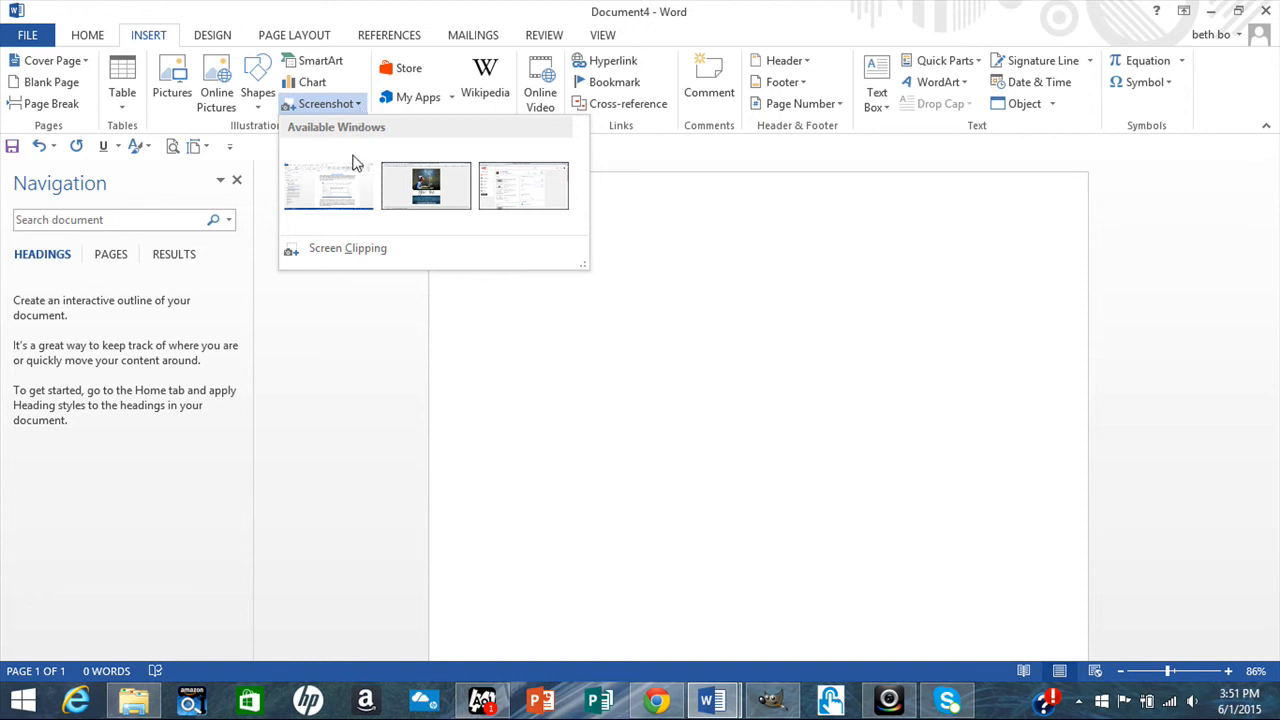
pyautogui.click(352, 250)
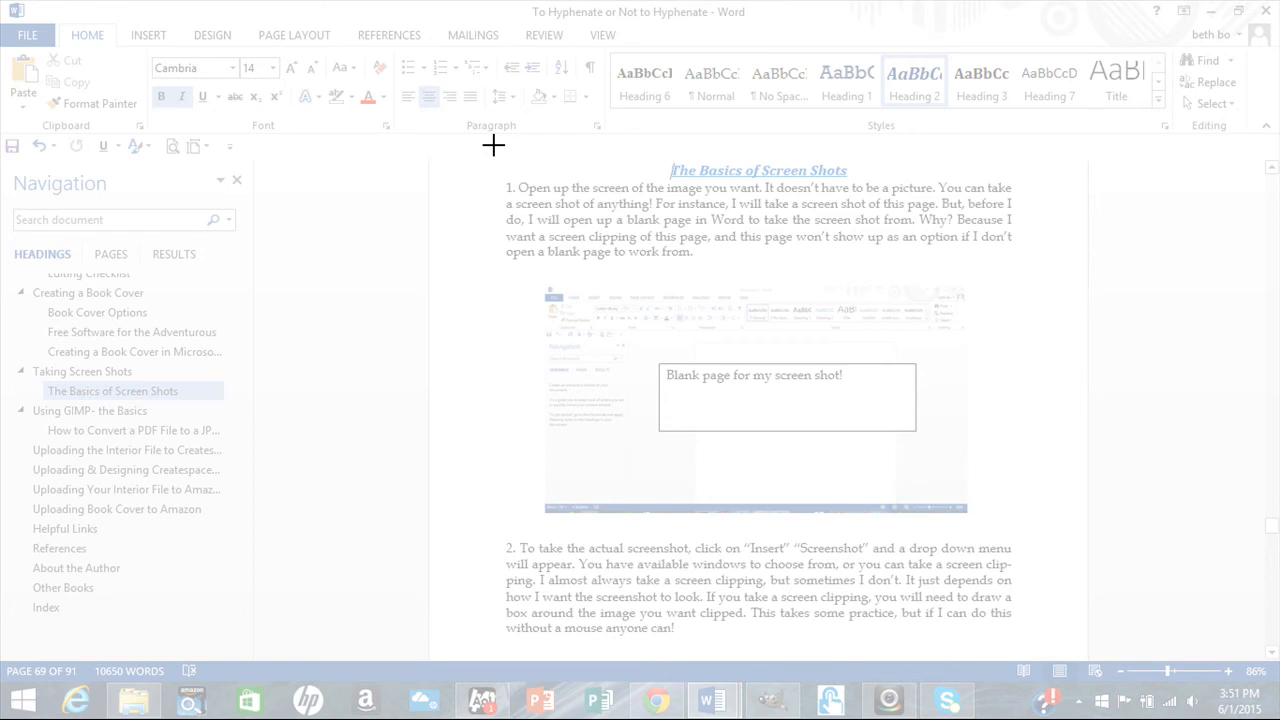
pyautogui.moveTo(493, 145); pyautogui.dragTo(1055, 275)
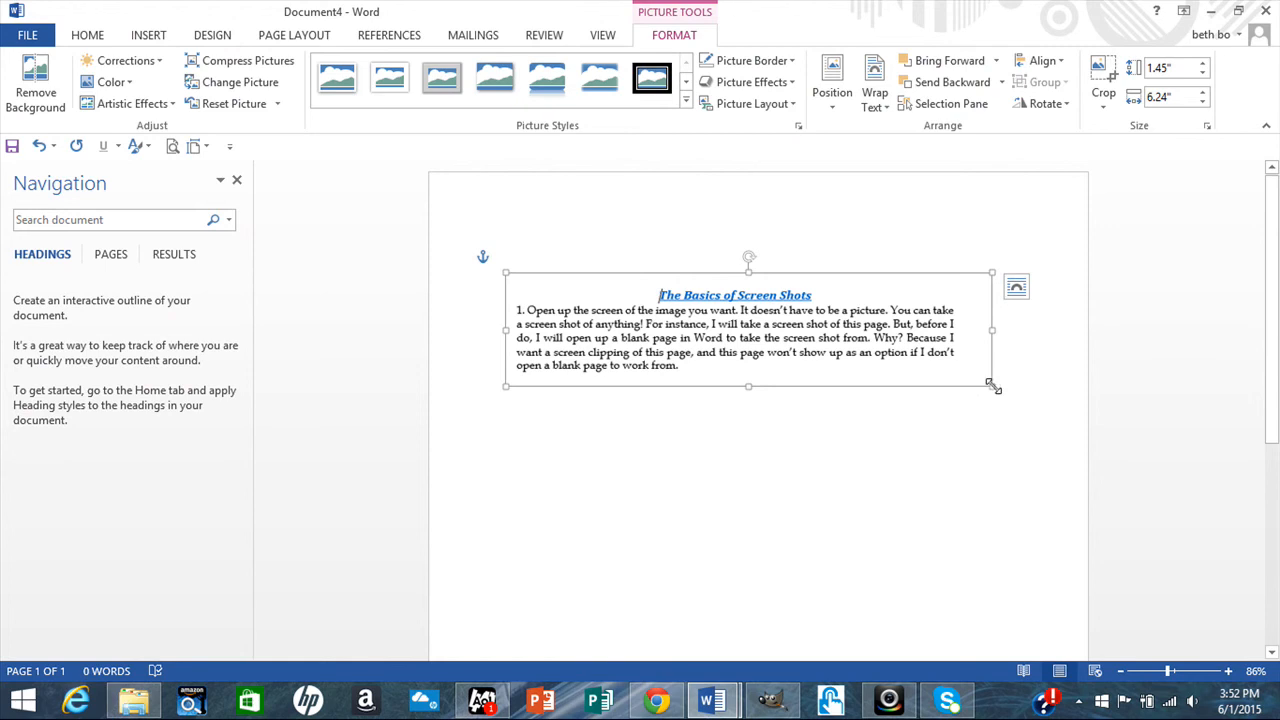
pyautogui.moveTo(992, 385); pyautogui.dragTo(955, 383)
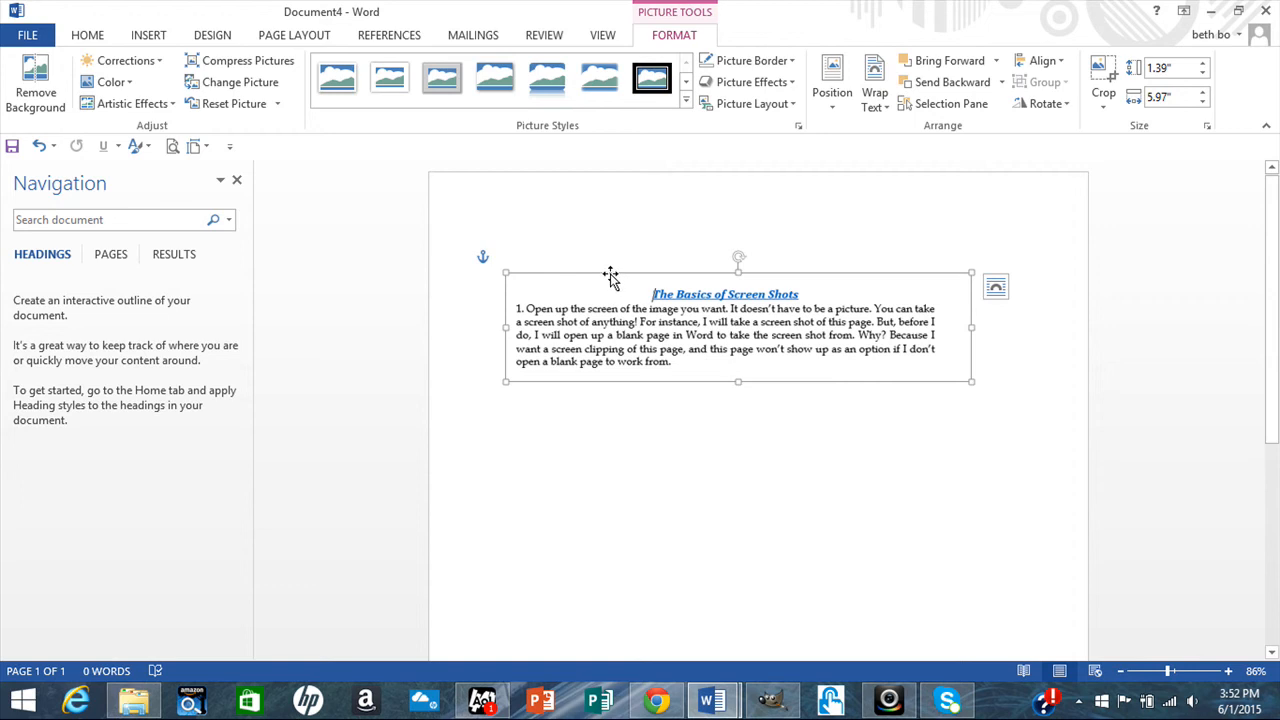
pyautogui.press('Delete')
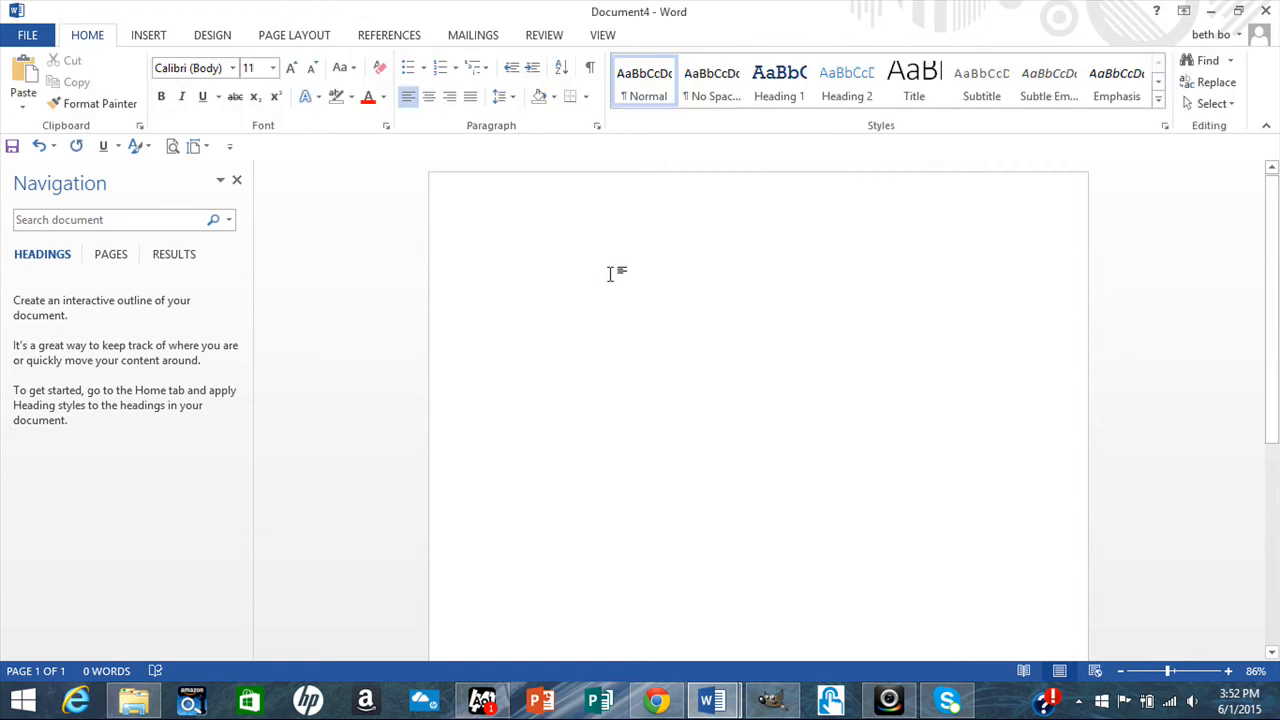
pyautogui.click(771, 704)
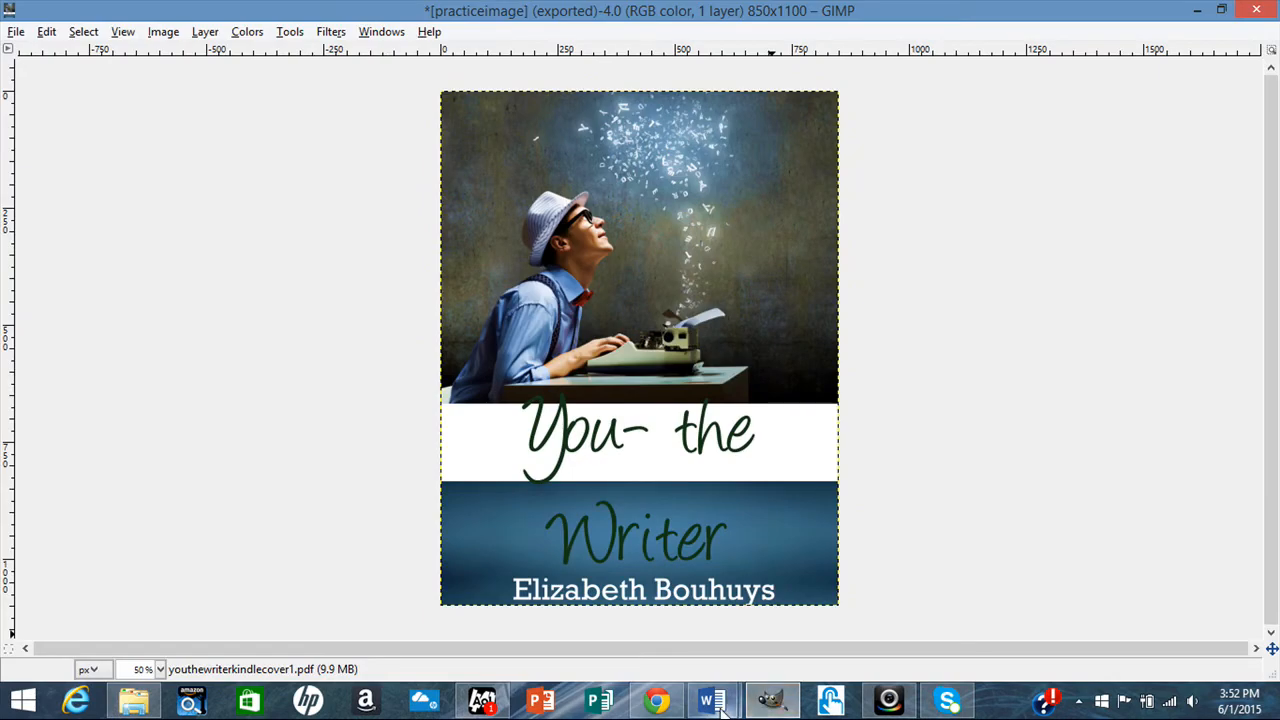
pyautogui.moveTo(712, 703)
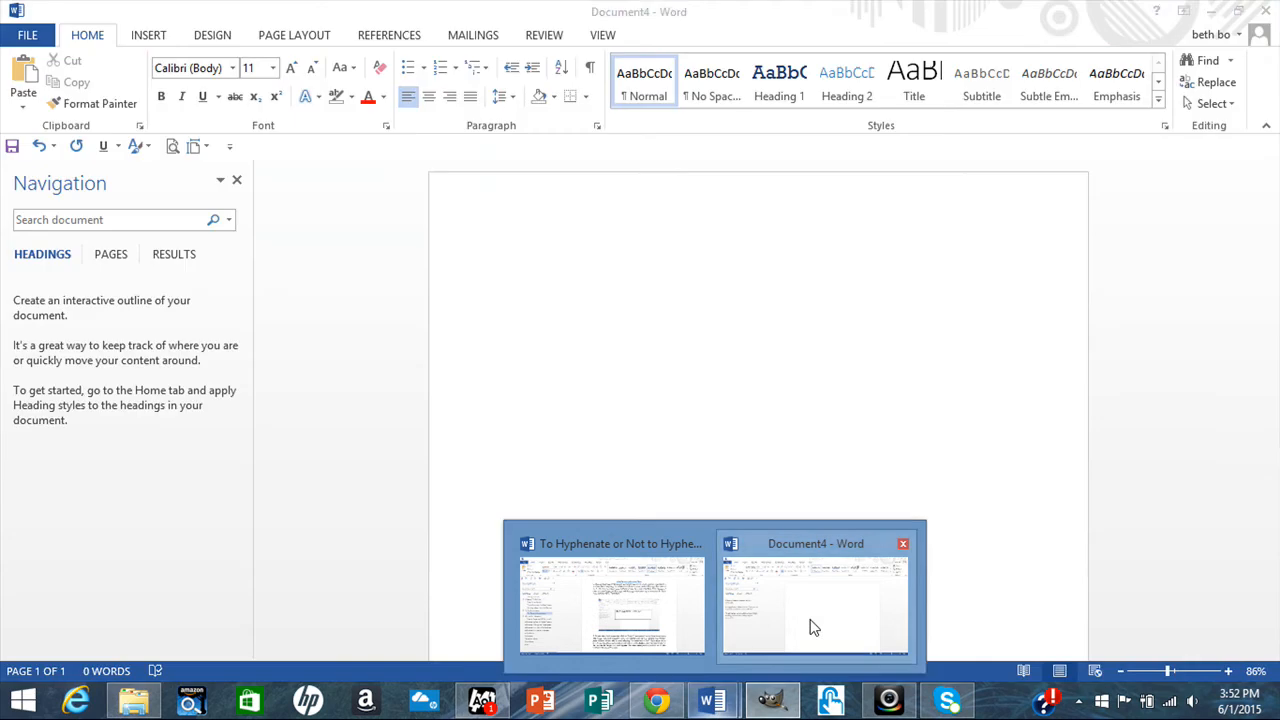
pyautogui.click(808, 620)
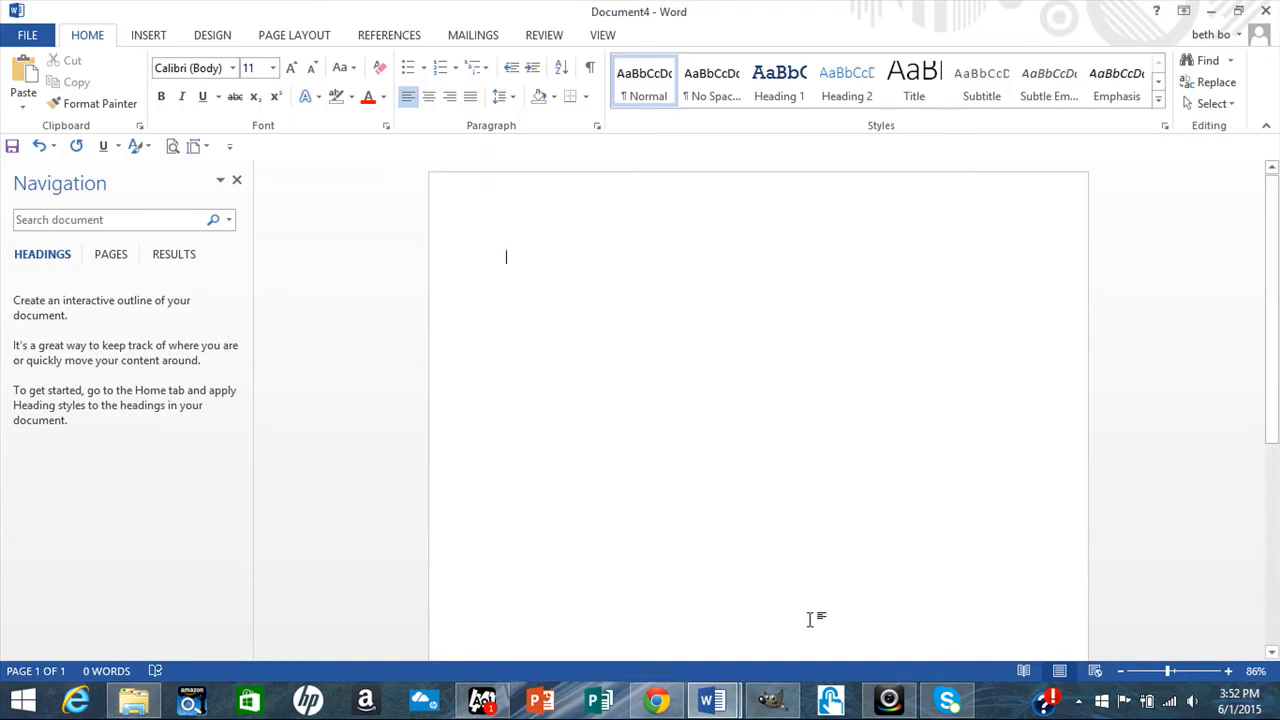
pyautogui.click(148, 35)
pyautogui.click(361, 108)
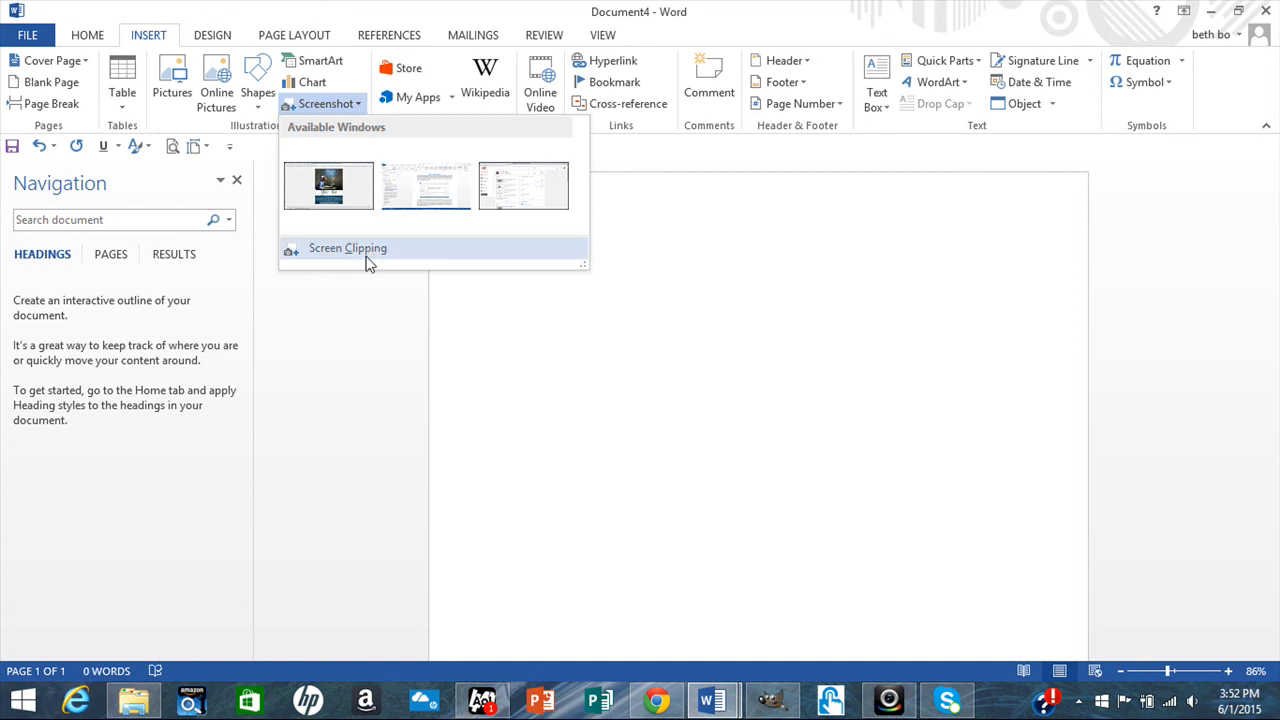
pyautogui.click(366, 252)
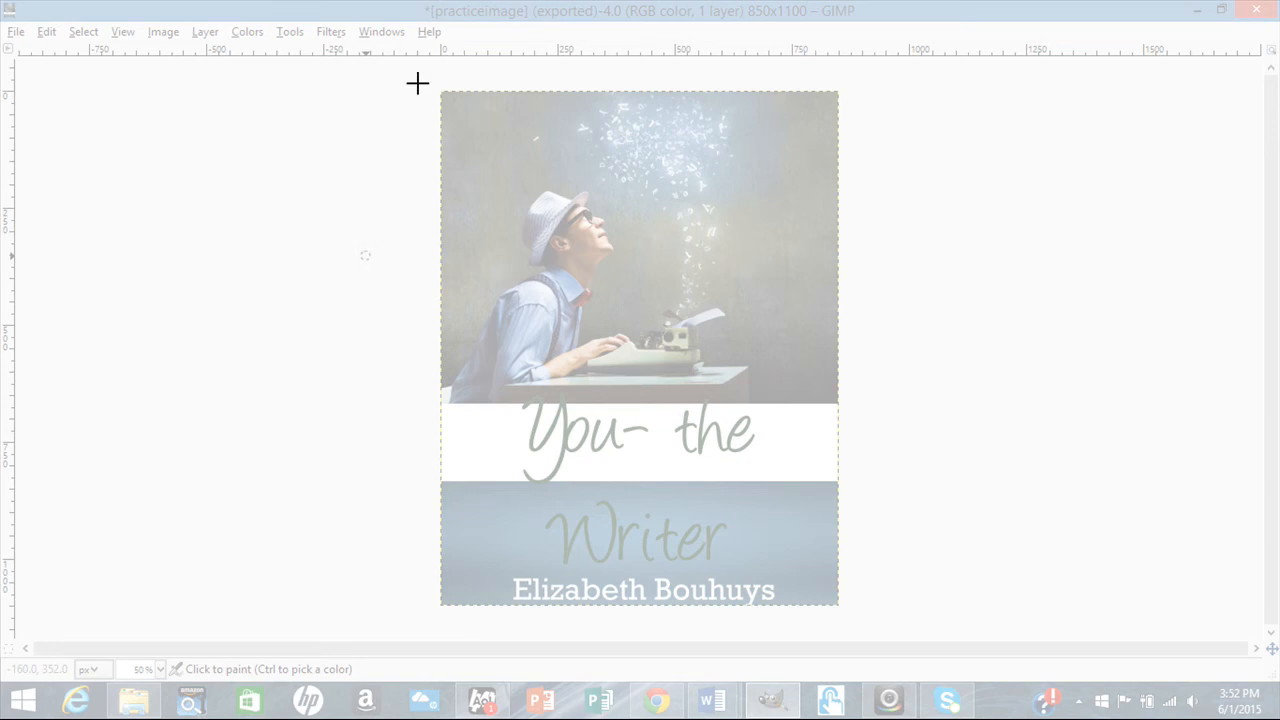
pyautogui.moveTo(397, 71); pyautogui.dragTo(968, 588)
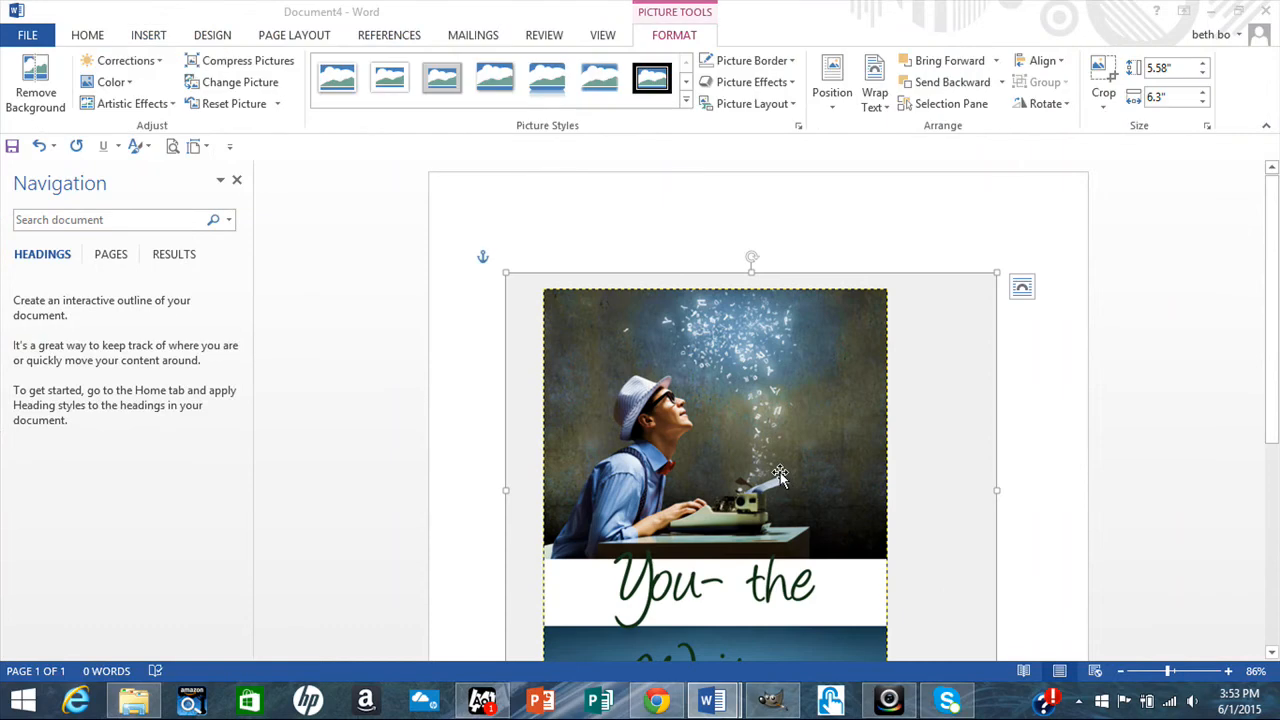
pyautogui.moveTo(779, 472); pyautogui.dragTo(773, 330)
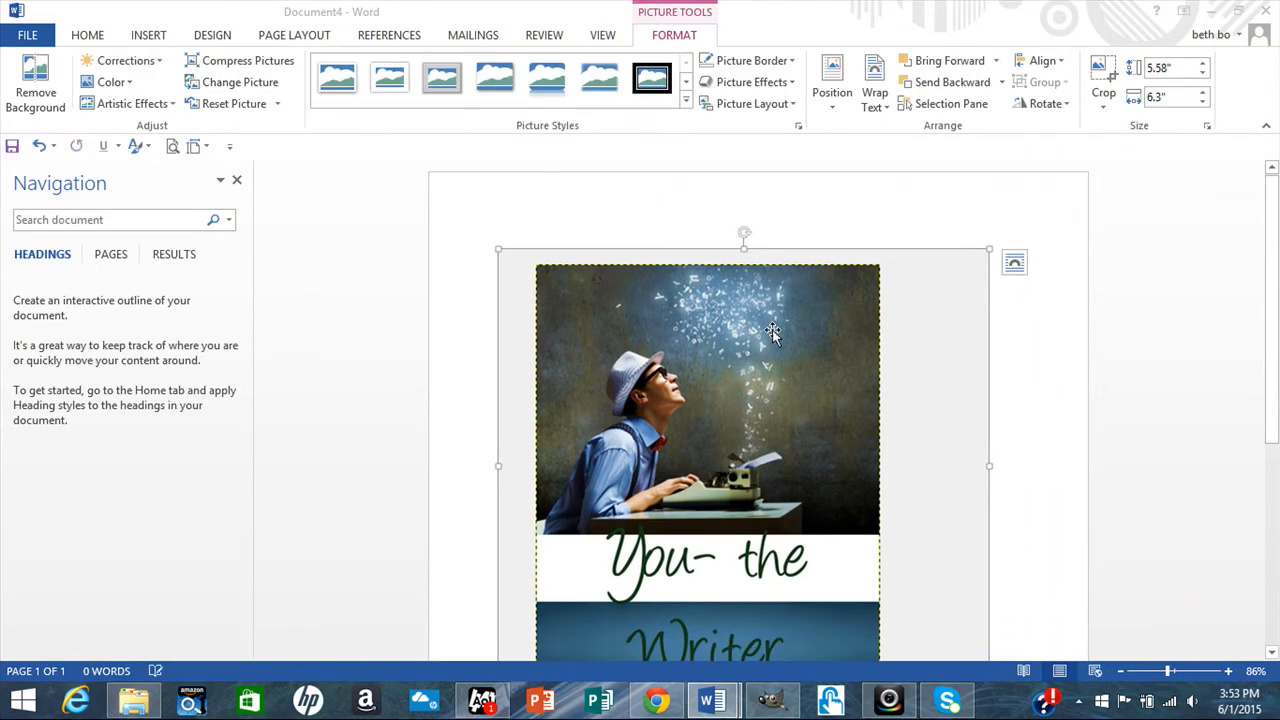
pyautogui.press('Delete')
# Screen-clip the entire You- the Writer cover from GIMP into Document4 and reposition it.
pyautogui.click(150, 36)
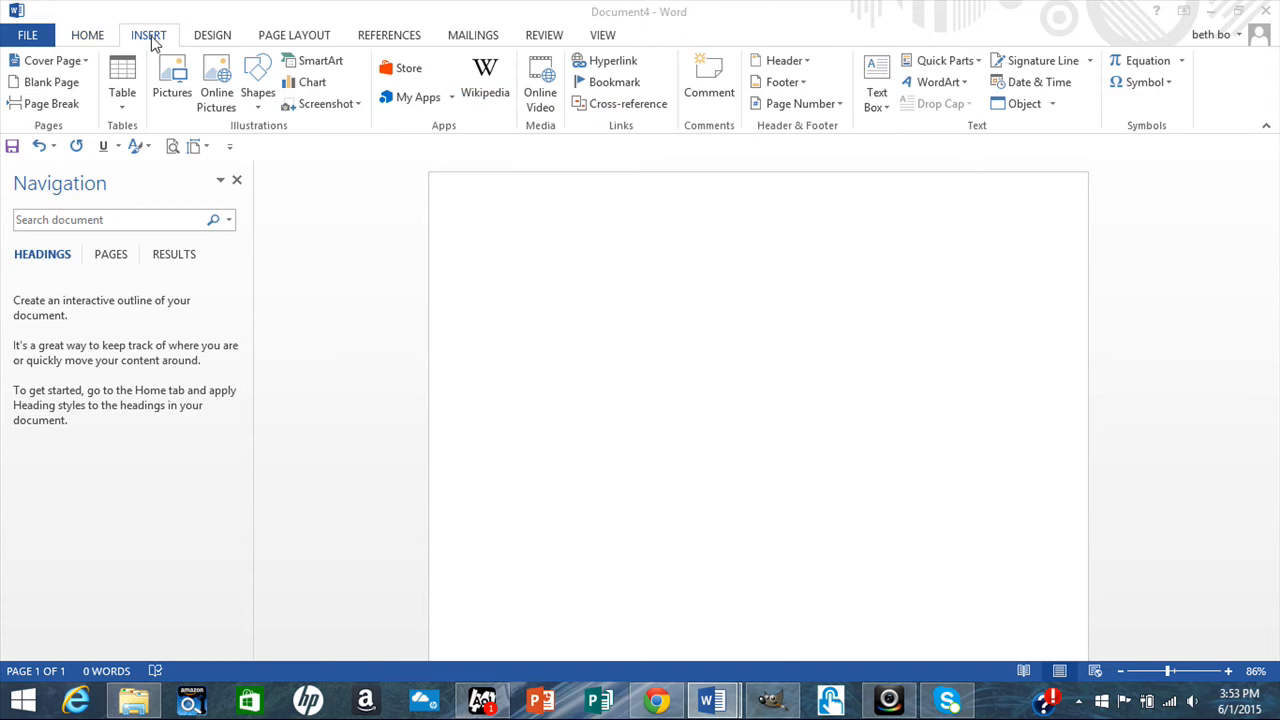
pyautogui.click(358, 104)
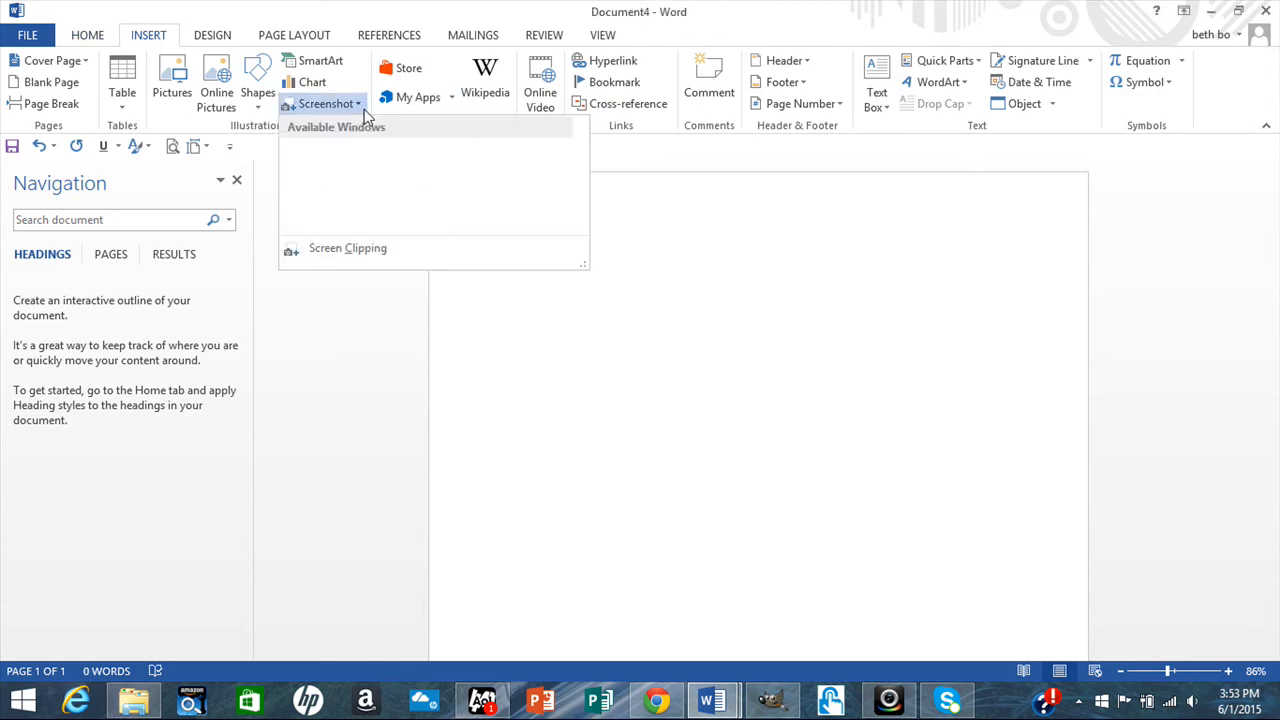
pyautogui.click(360, 251)
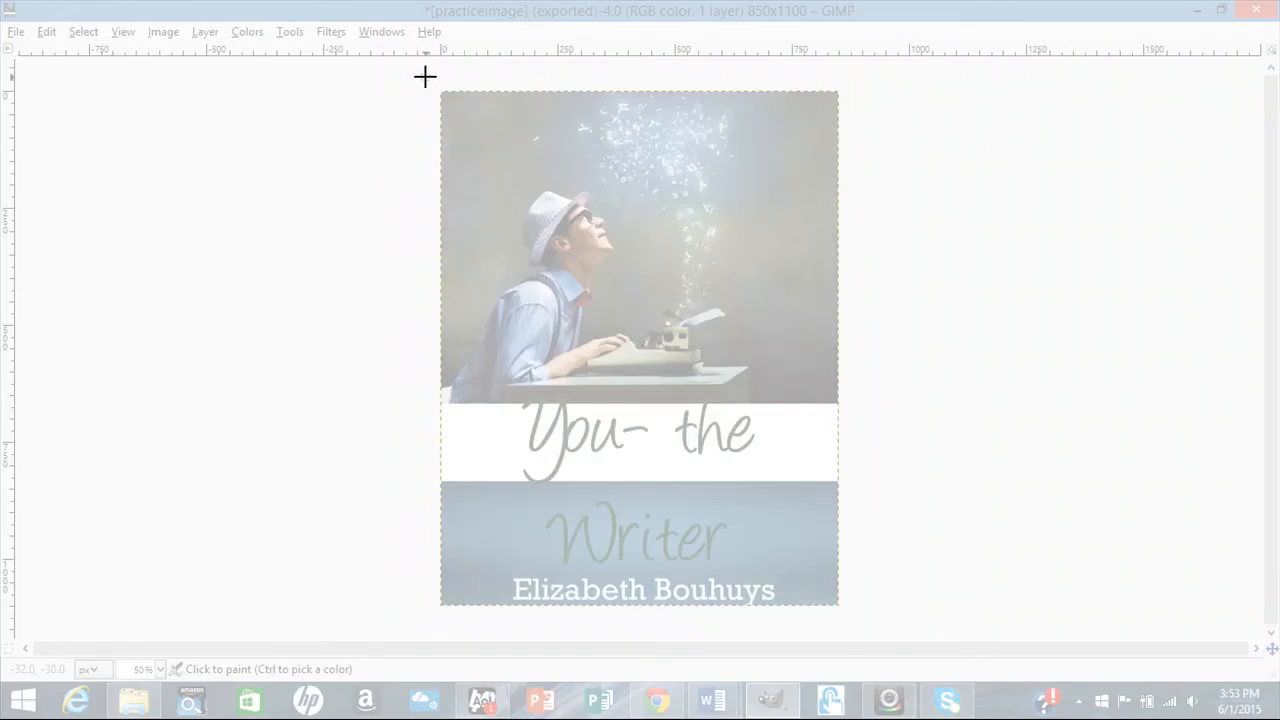
pyautogui.moveTo(425, 78); pyautogui.dragTo(857, 614)
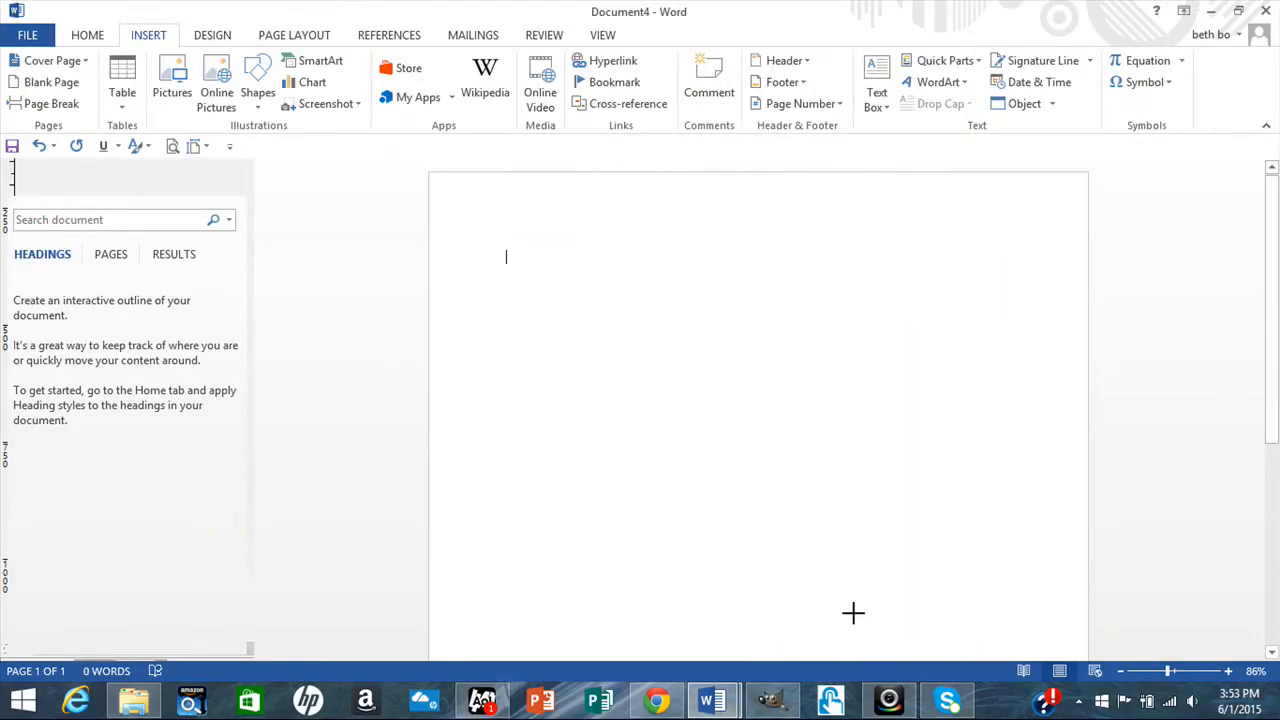
pyautogui.moveTo(729, 475); pyautogui.dragTo(759, 451)
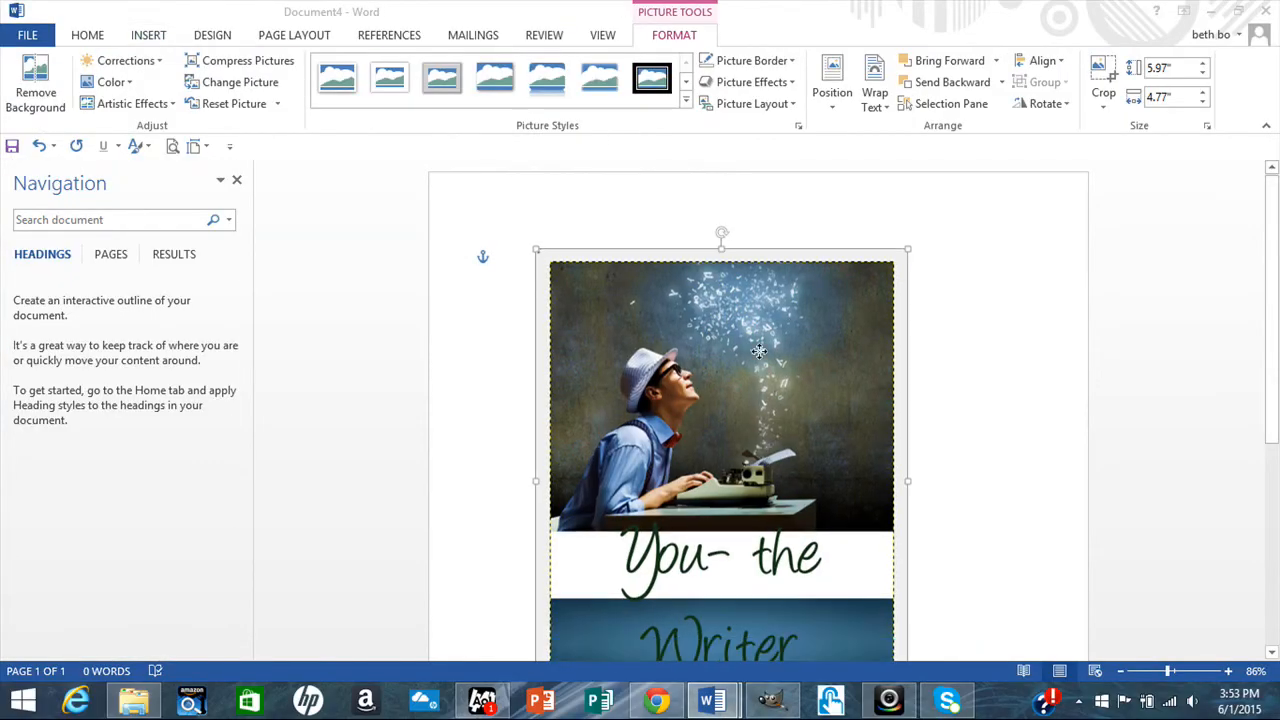
pyautogui.moveTo(1277, 368); pyautogui.dragTo(1277, 412)
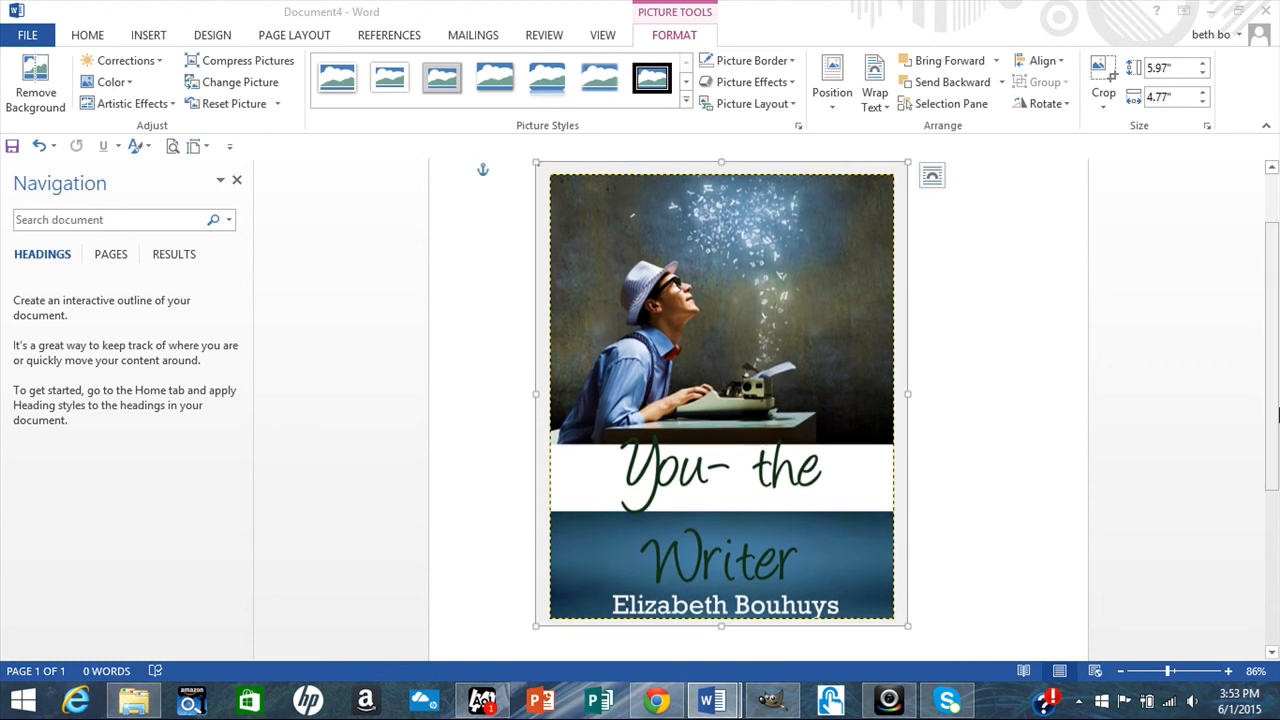
# Begin saving the cover picture as a JPEG file, then cancel the save.
pyautogui.rightClick(760, 323)
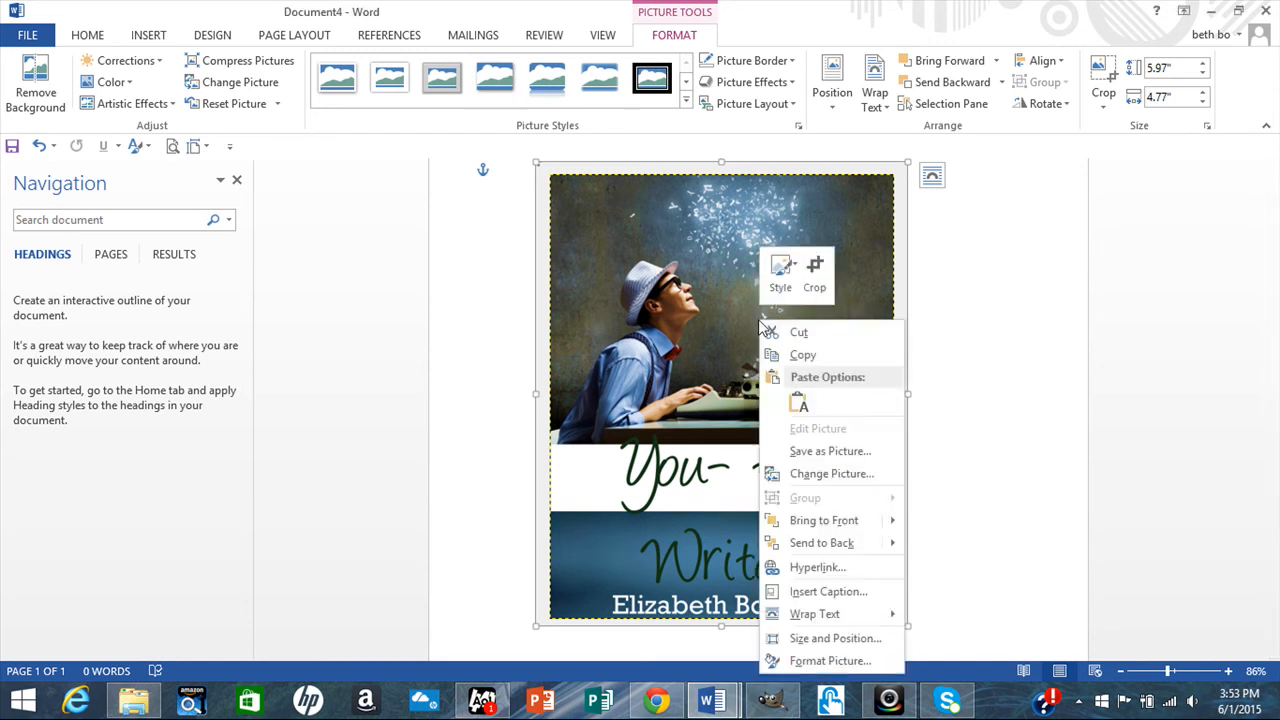
pyautogui.click(812, 452)
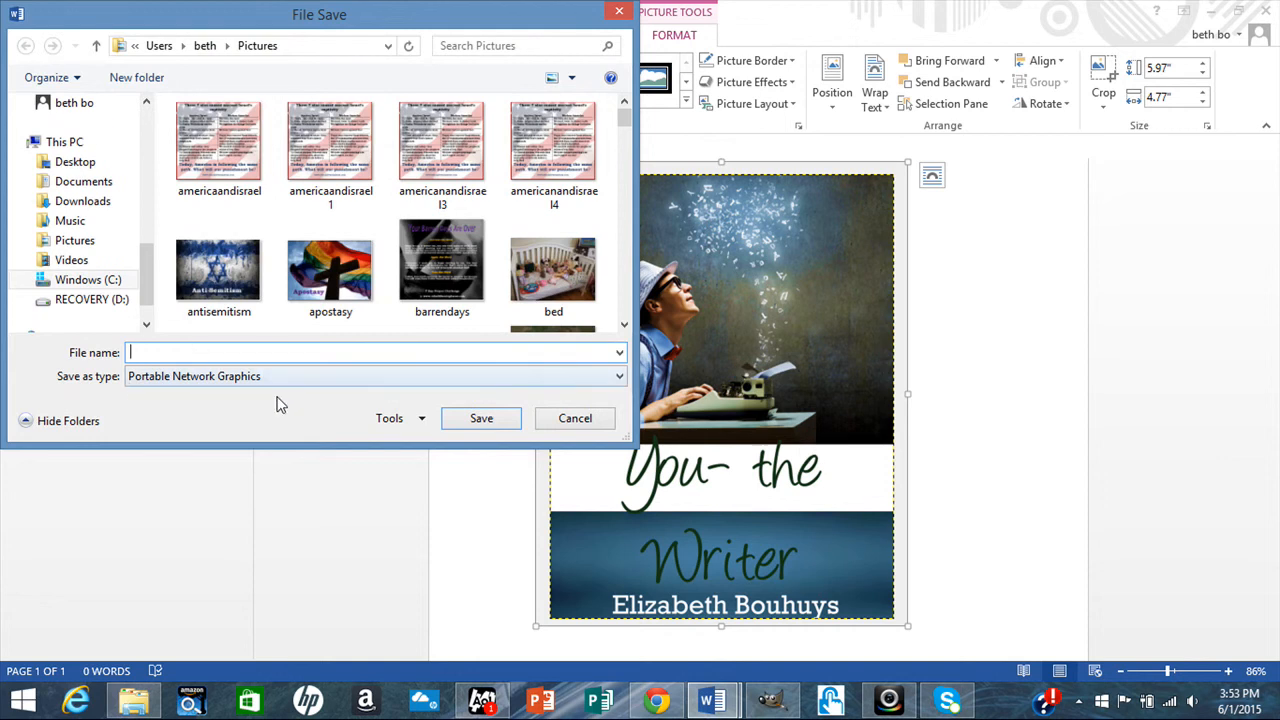
pyautogui.click(619, 381)
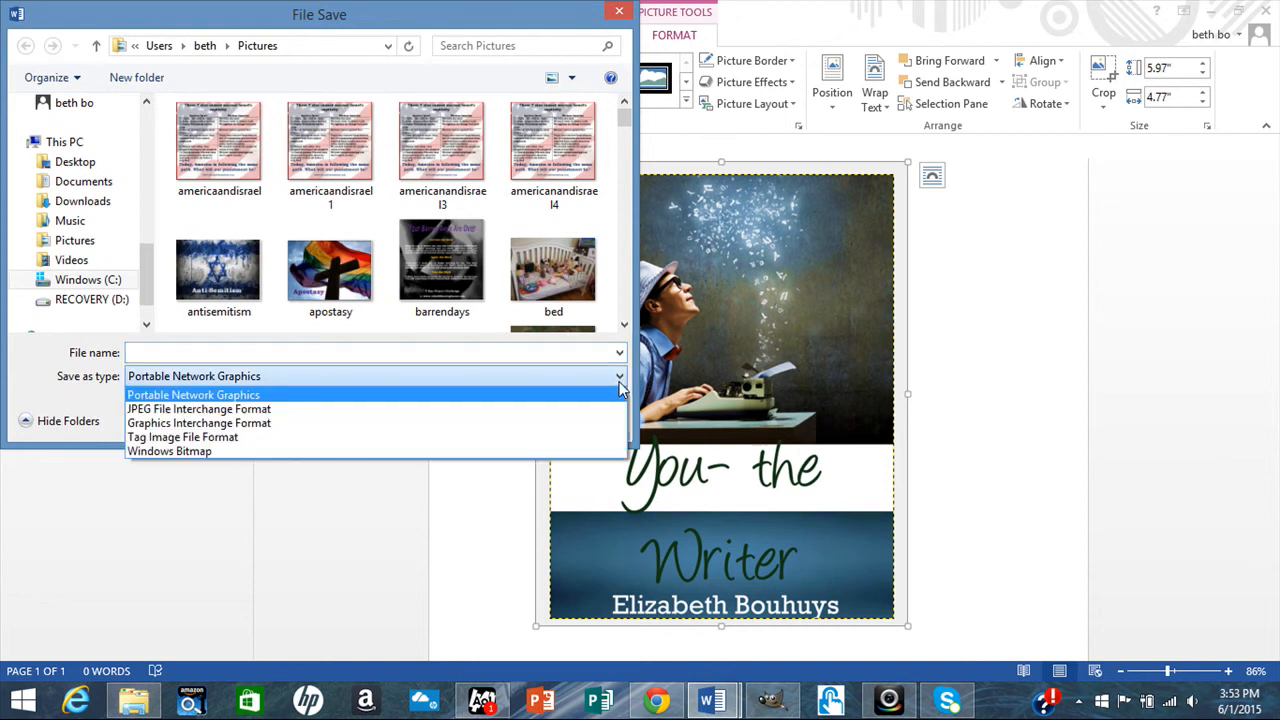
pyautogui.click(552, 406)
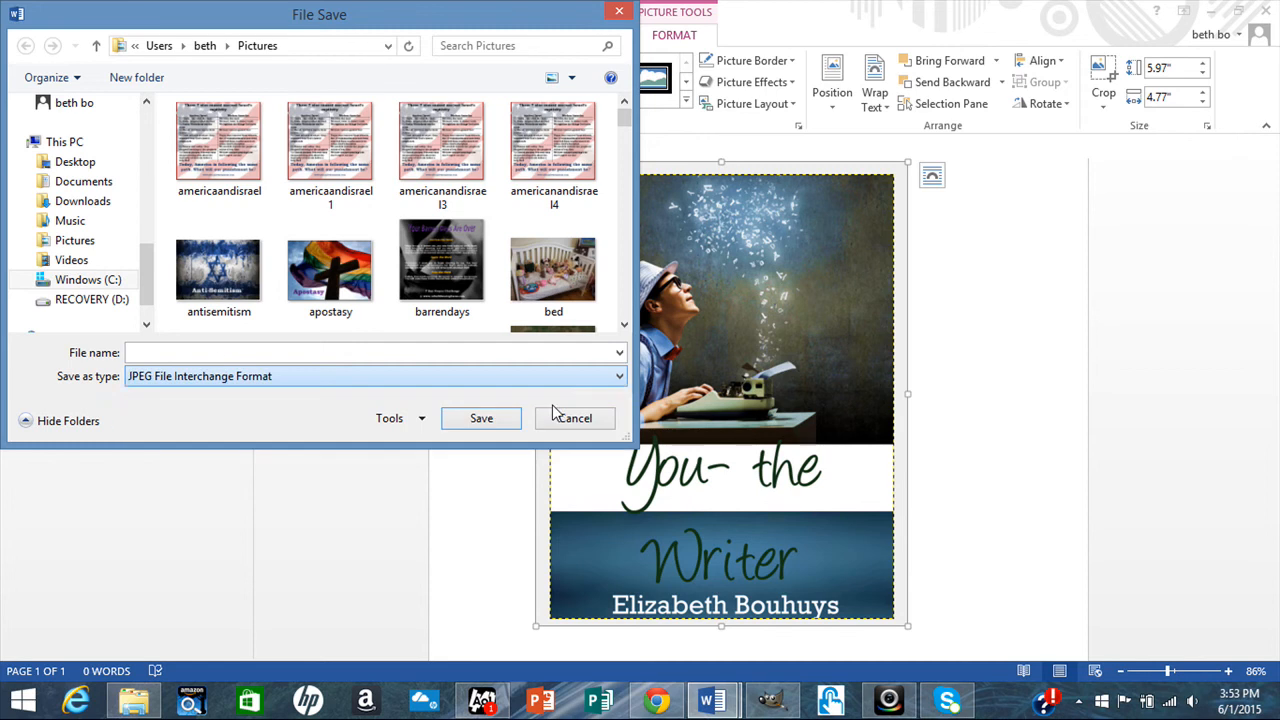
pyautogui.click(213, 353)
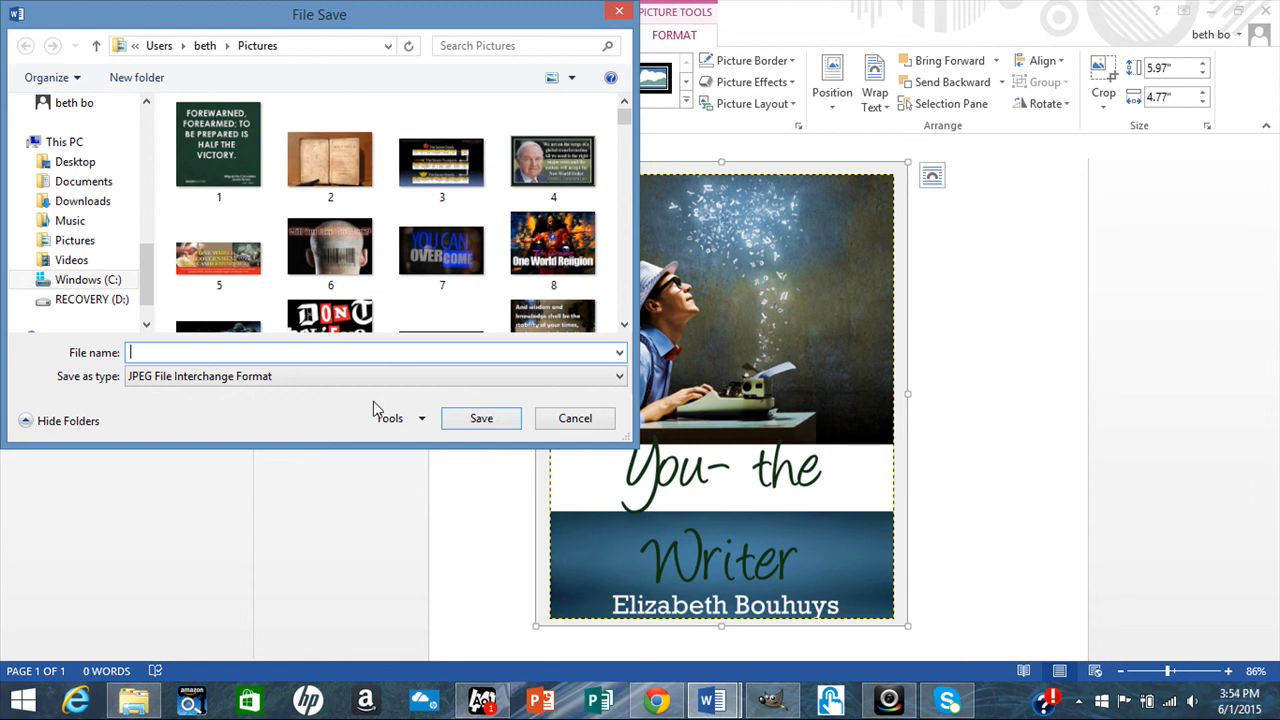
pyautogui.click(567, 420)
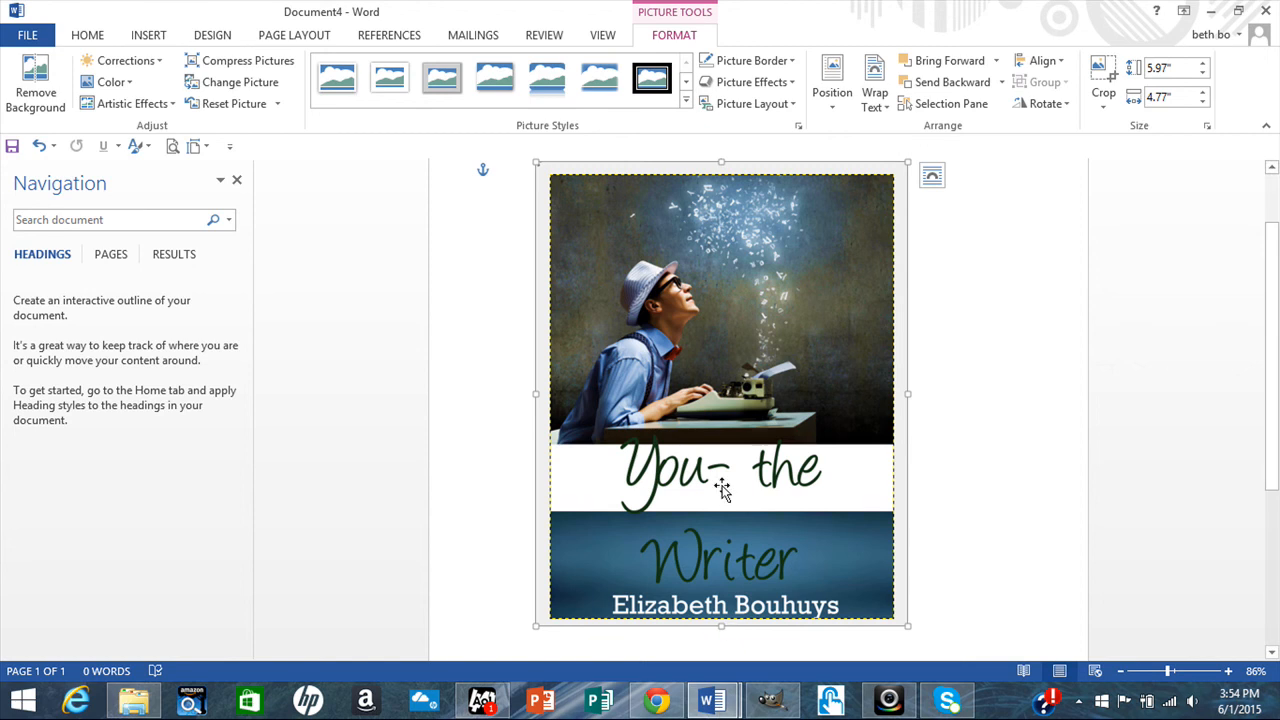
# Replace the cover picture with a hand-drawn 8.61" by 6.14" empty text box.
pyautogui.press('Delete')
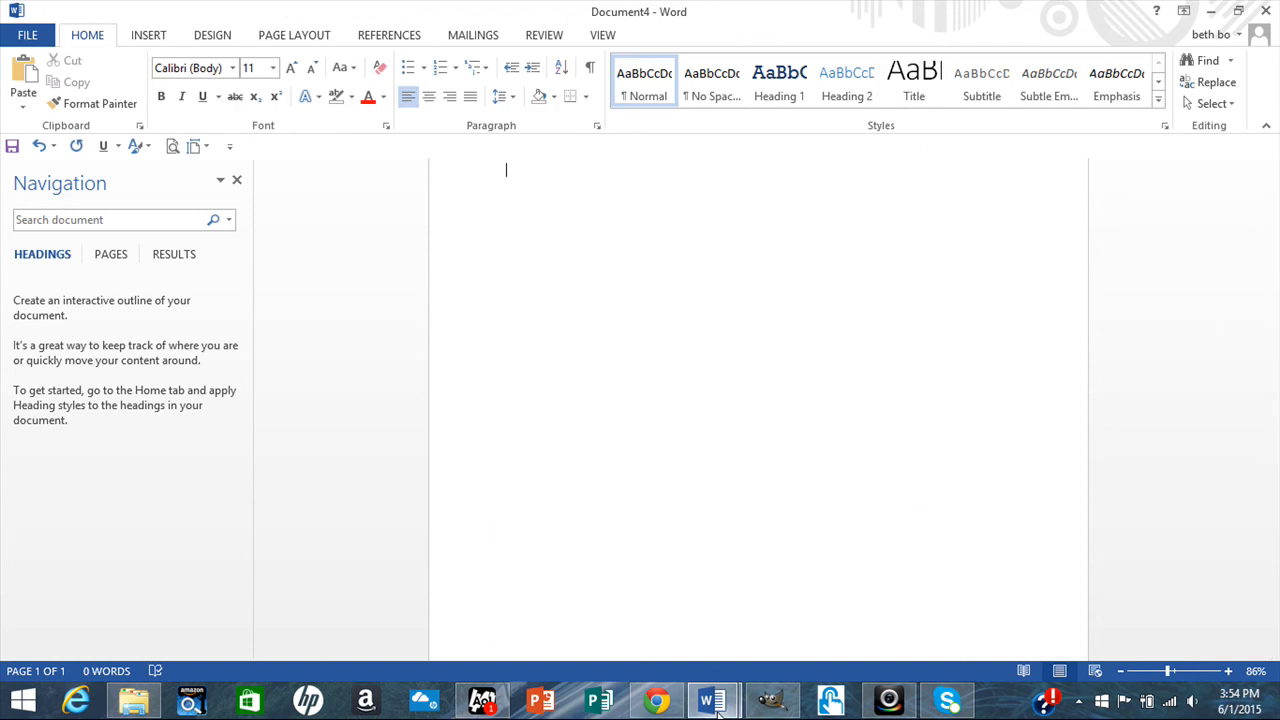
pyautogui.moveTo(717, 713)
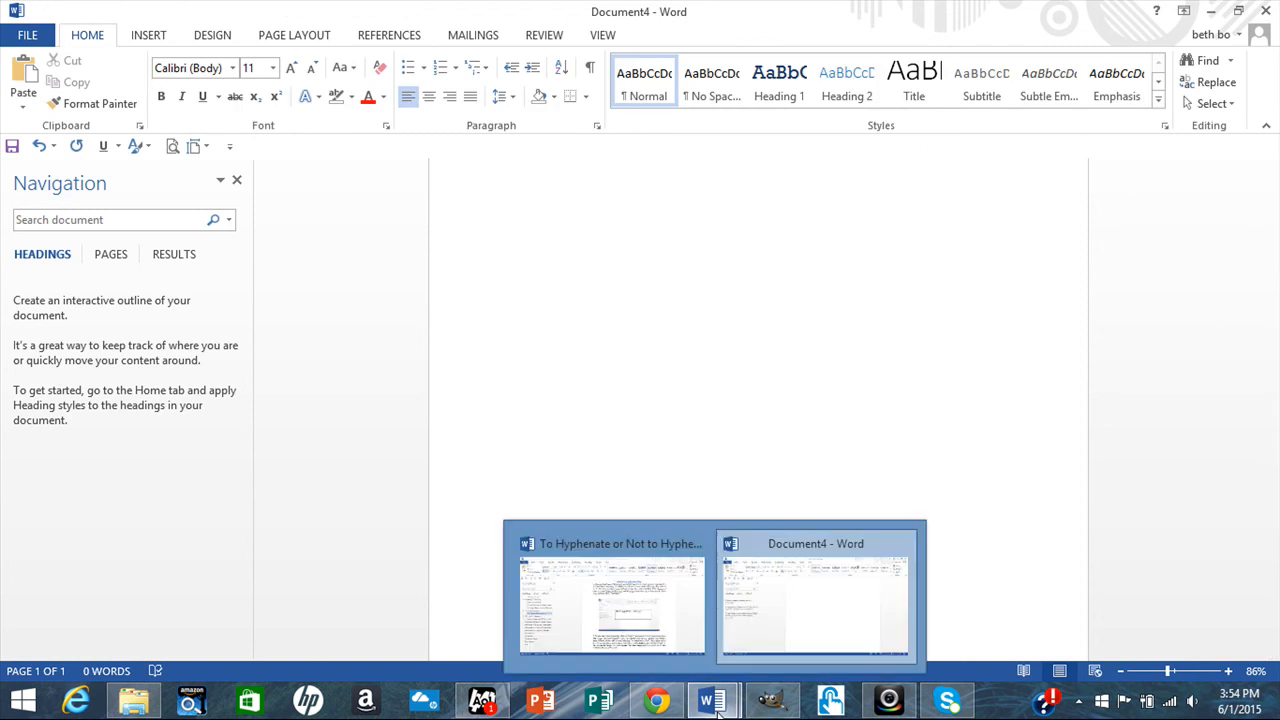
pyautogui.click(148, 38)
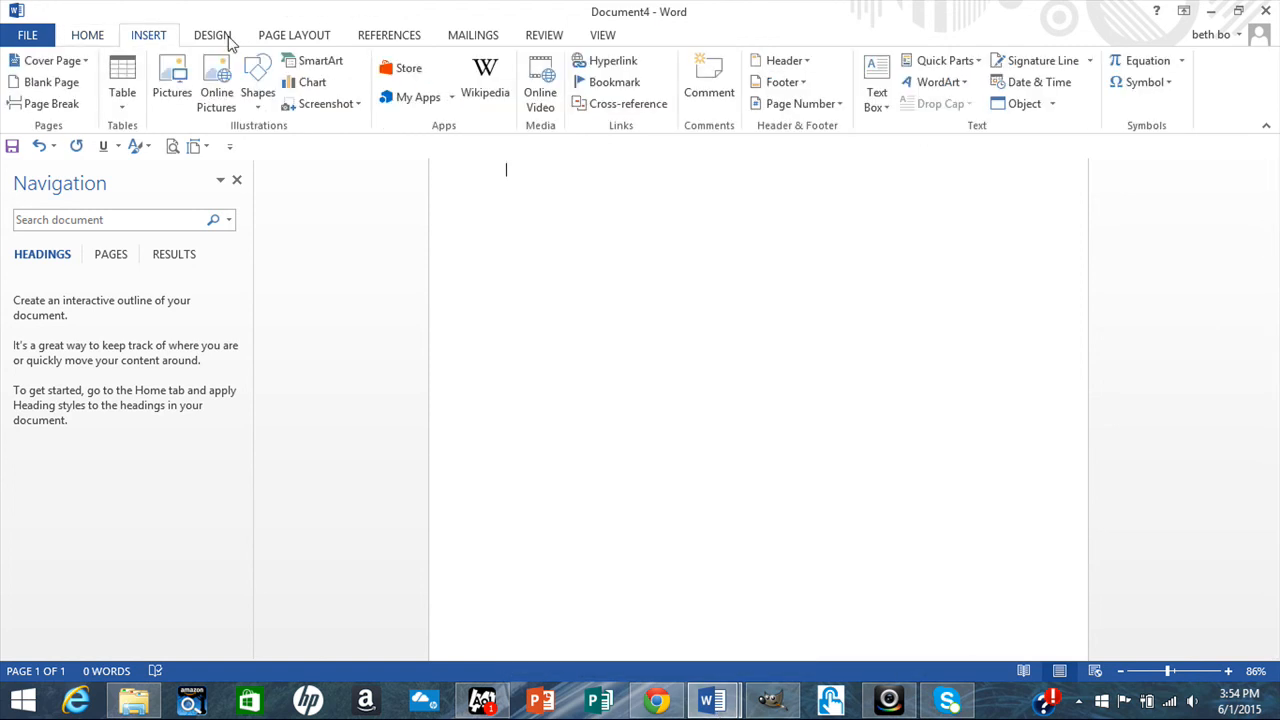
pyautogui.click(880, 104)
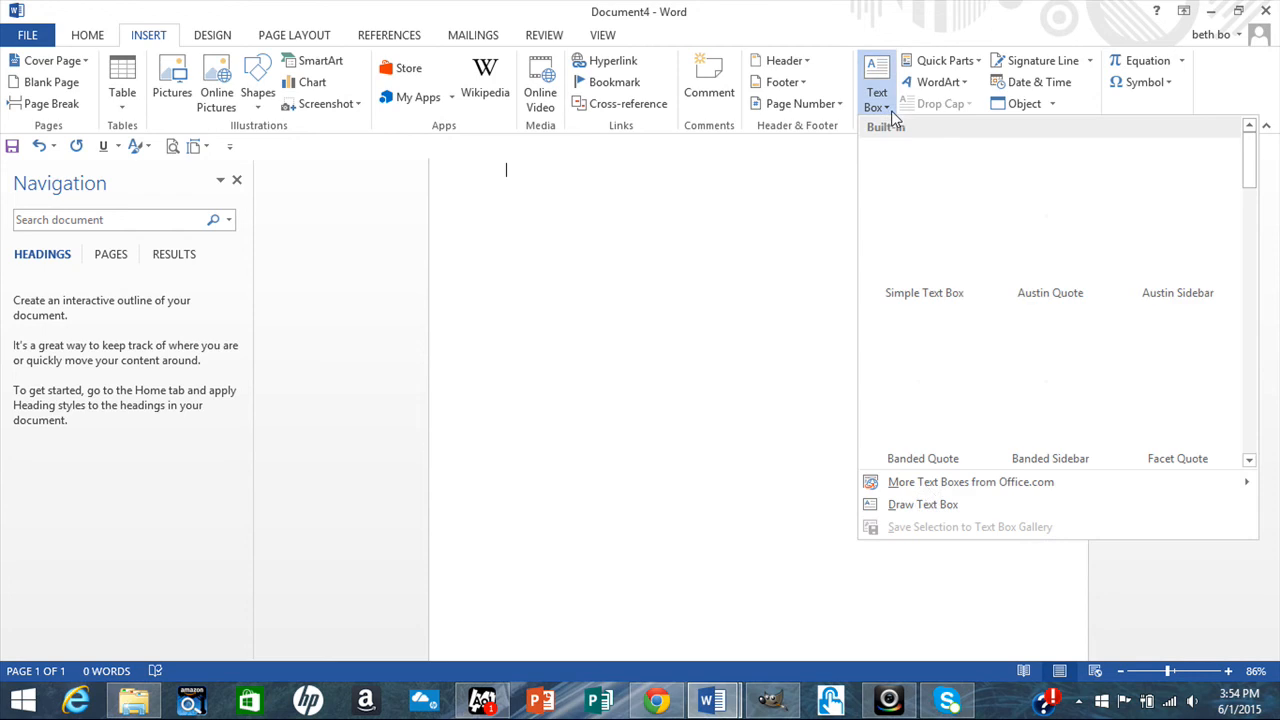
pyautogui.click(924, 505)
pyautogui.moveTo(507, 206)
pyautogui.mouseDown()
pyautogui.moveTo(1009, 554)
pyautogui.moveTo(963, 637)
pyautogui.moveTo(985, 621)
pyautogui.mouseUp()
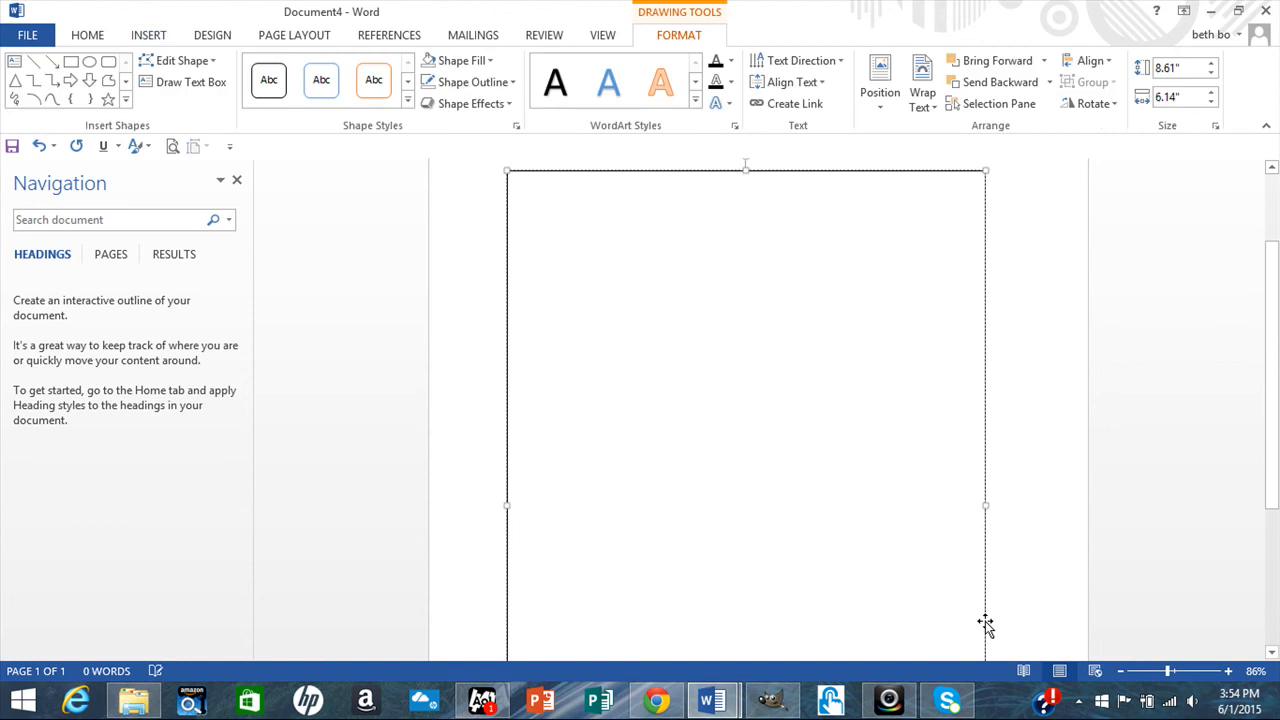
# Set the text box's shape fill to a picture taken from a file.
pyautogui.click(490, 60)
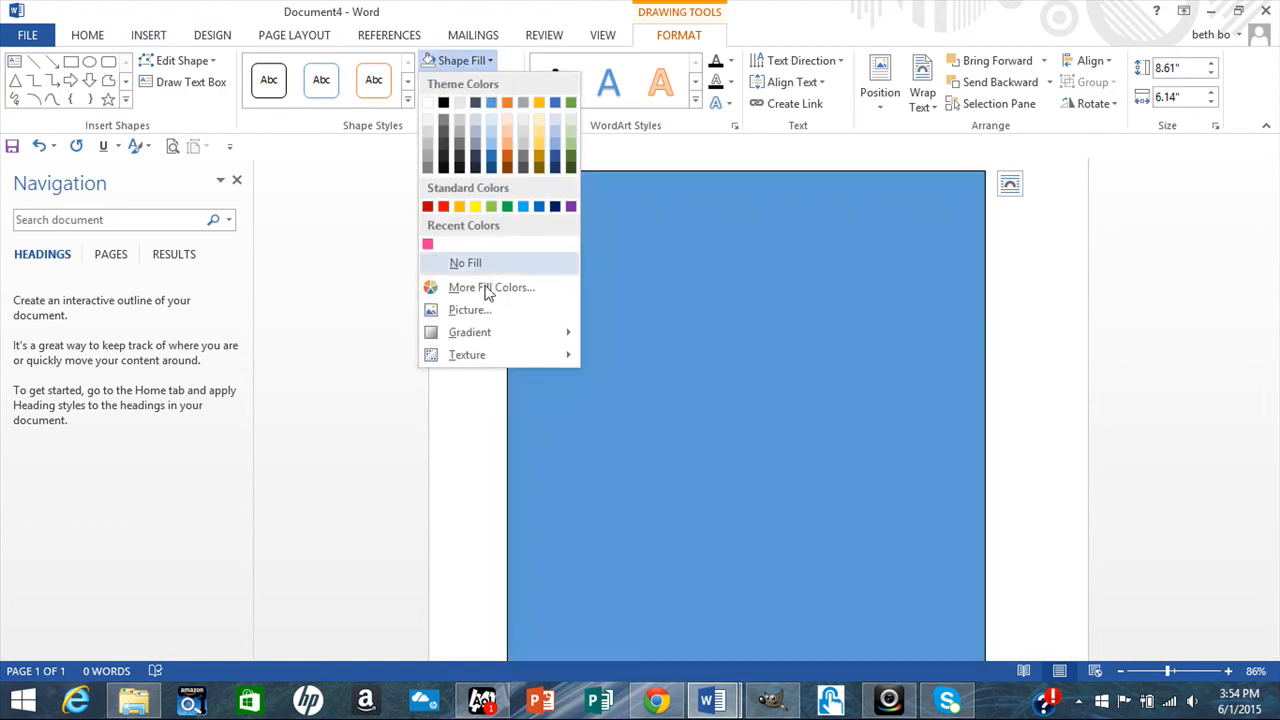
pyautogui.click(483, 314)
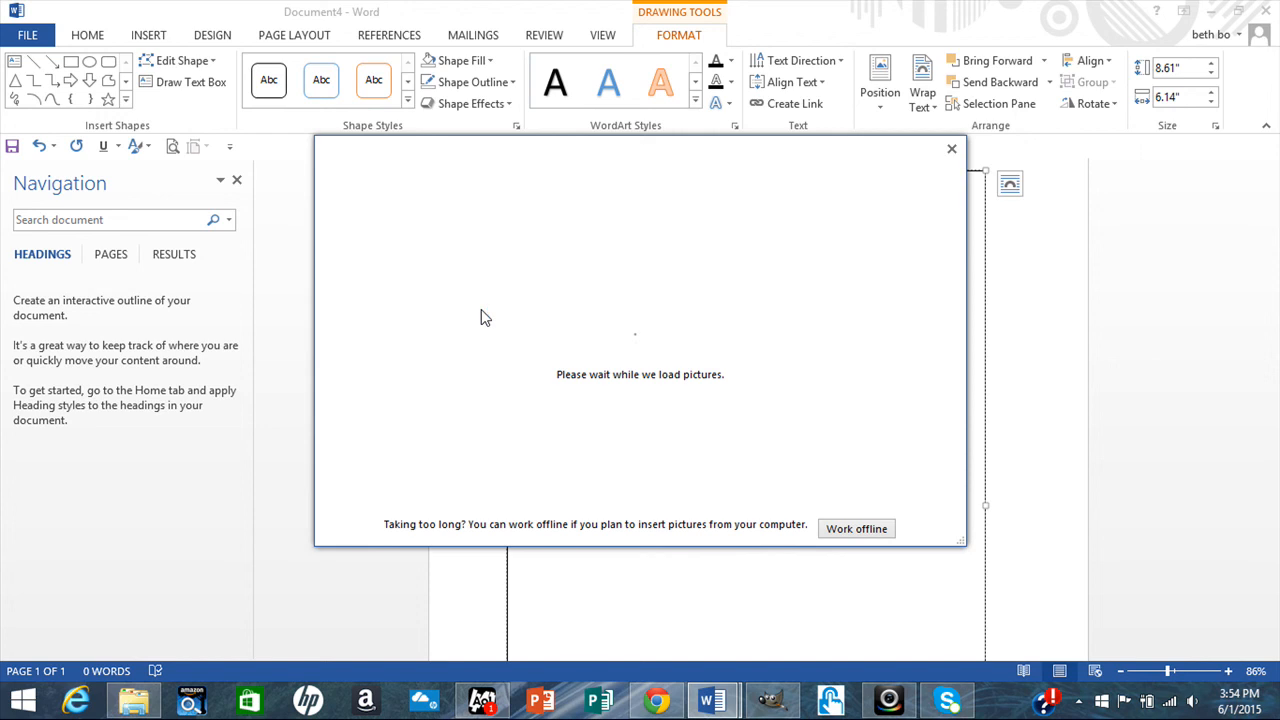
pyautogui.click(449, 256)
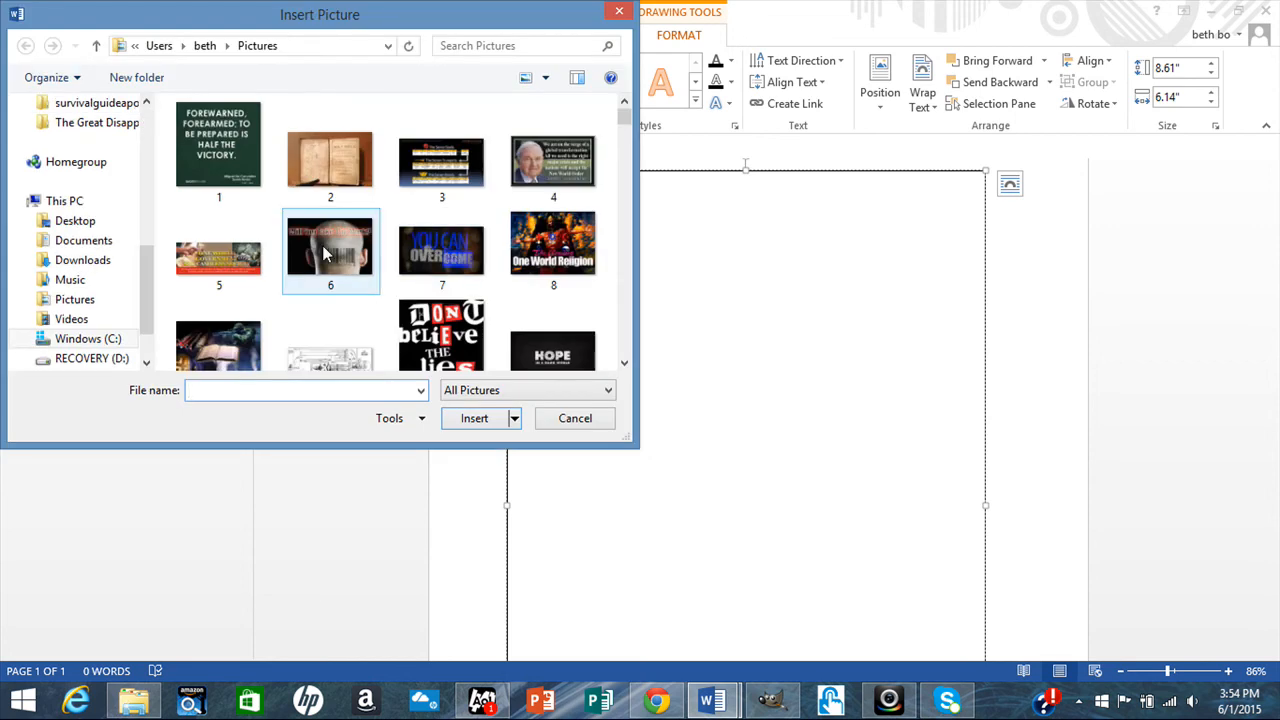
pyautogui.press('Escape')
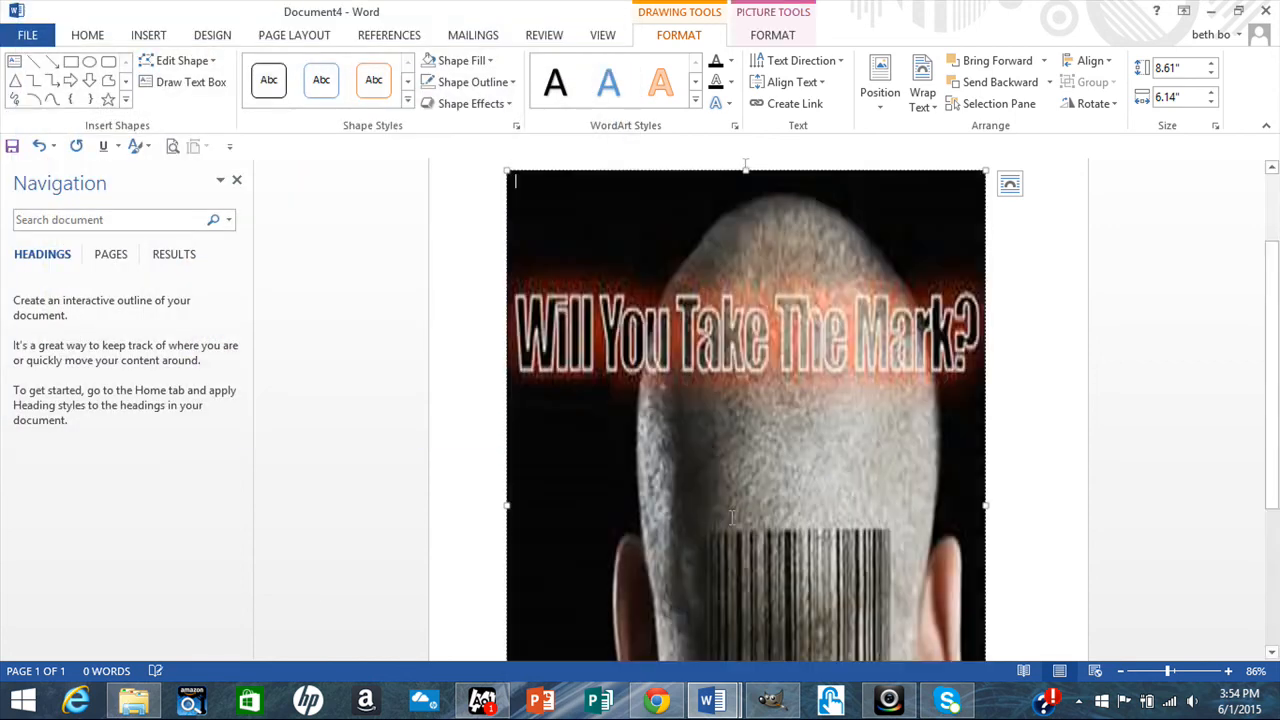
pyautogui.rightClick(686, 270)
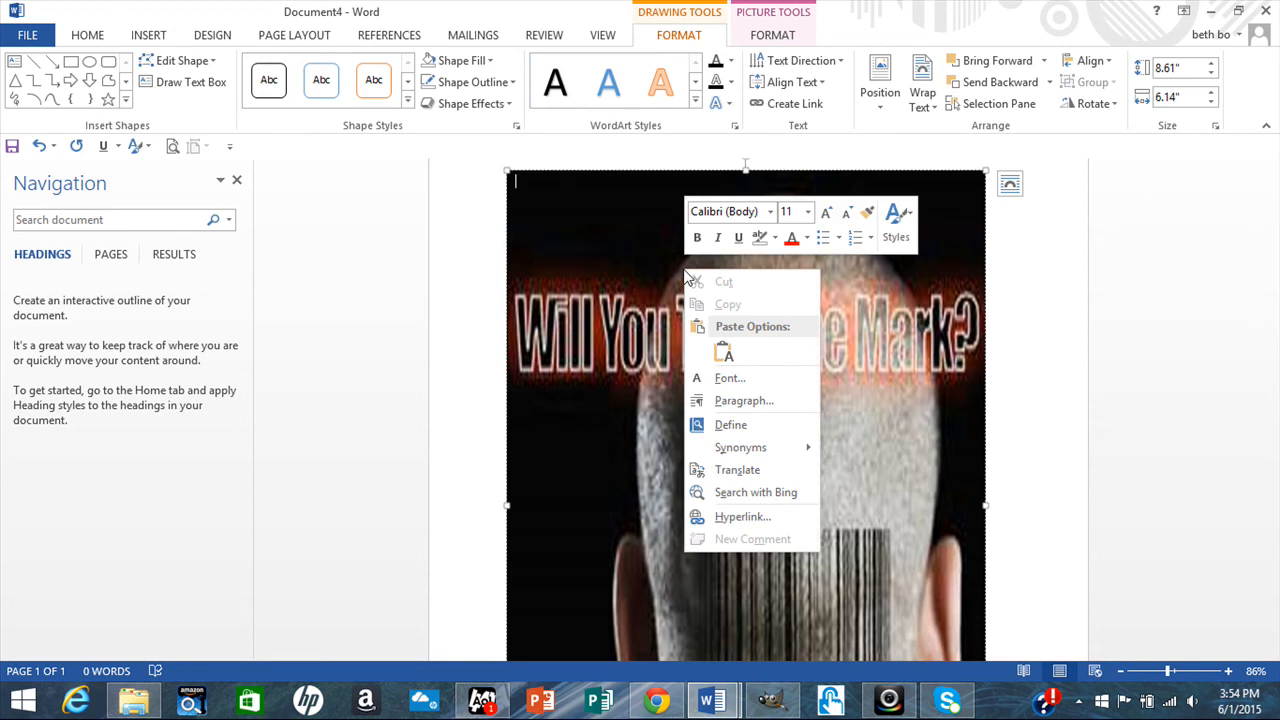
pyautogui.click(566, 178)
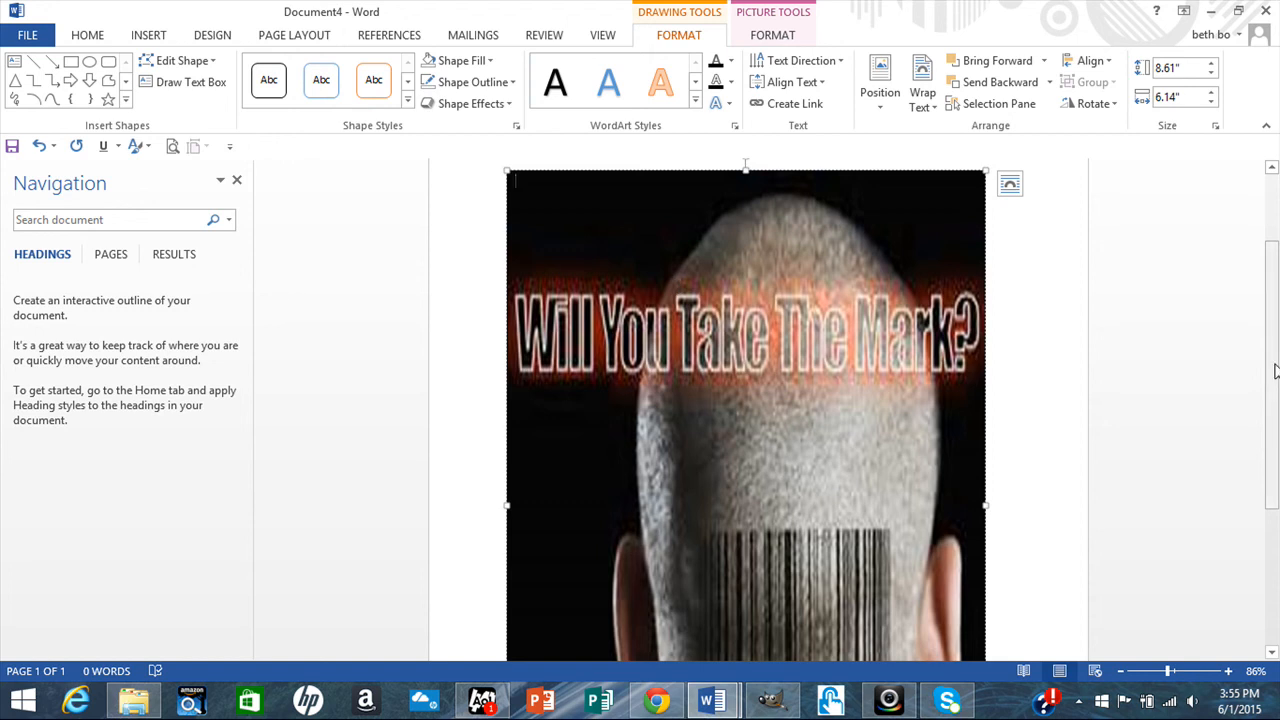
pyautogui.scroll(-5, 1275, 371)
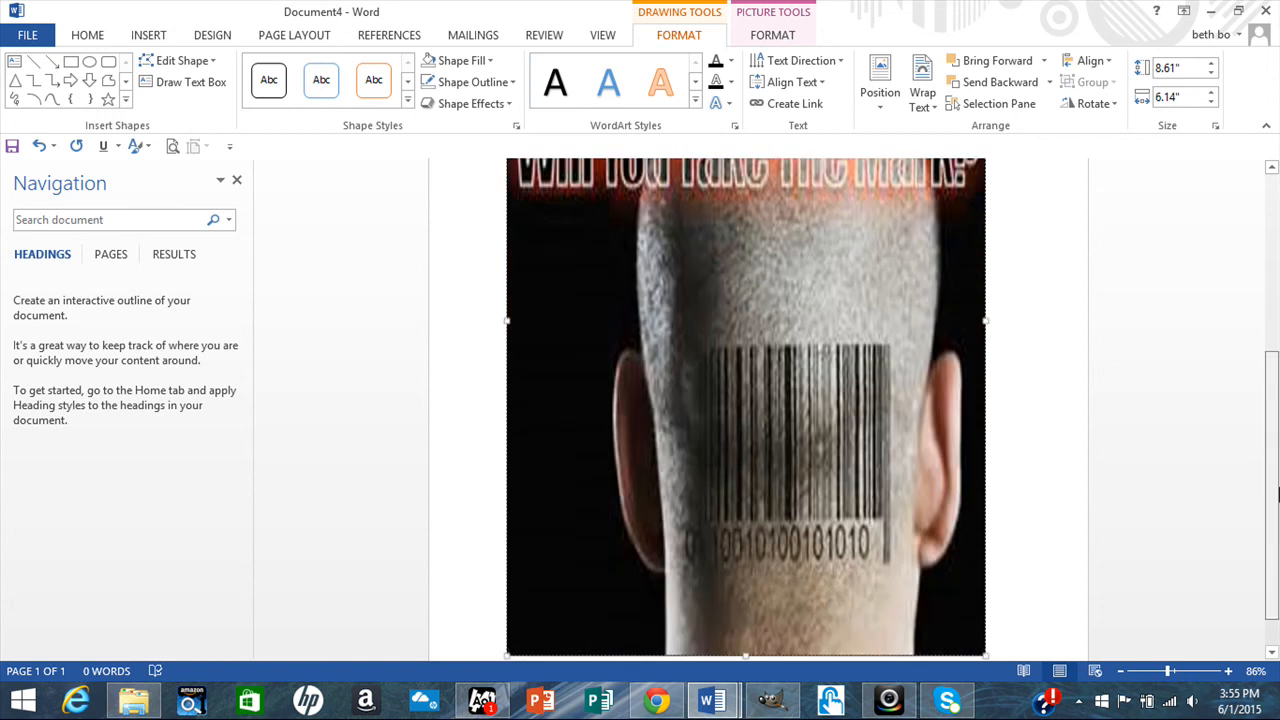
pyautogui.scroll(5, 1276, 362)
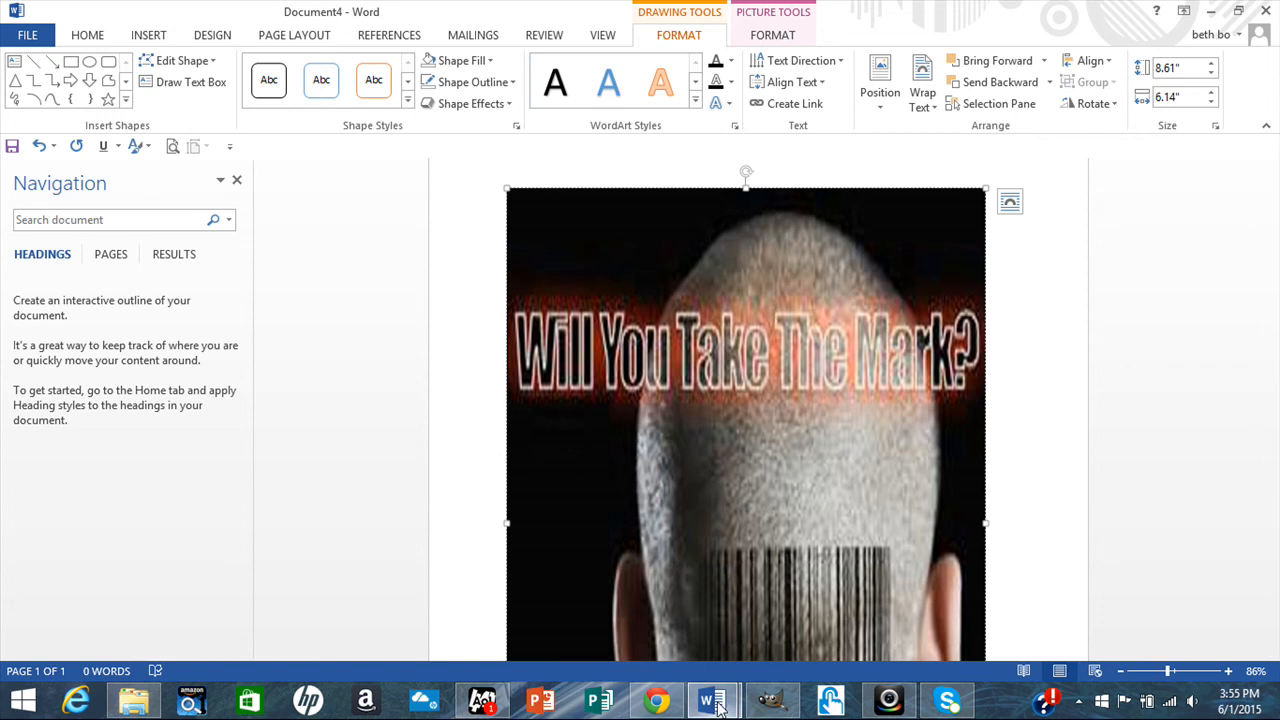
pyautogui.moveTo(712, 700)
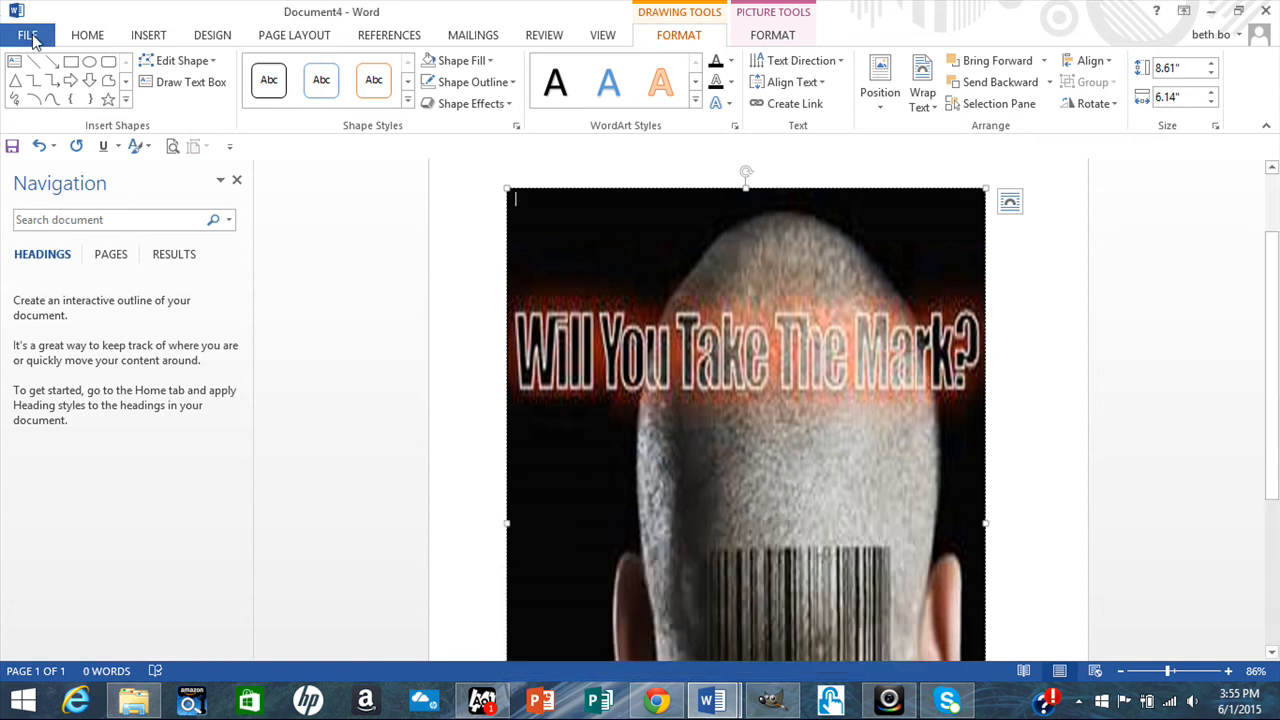
# Create a new blank document, Document5, from File > New.
pyautogui.click(22, 36)
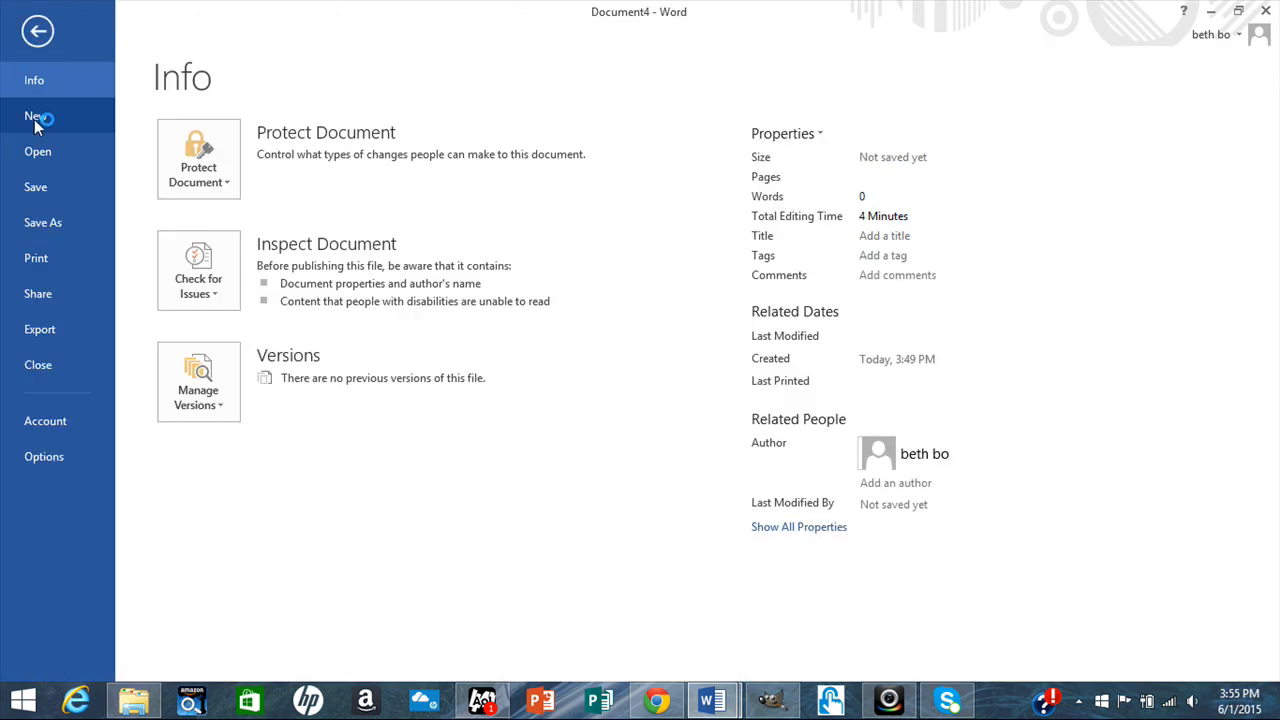
pyautogui.click(35, 118)
pyautogui.click(281, 277)
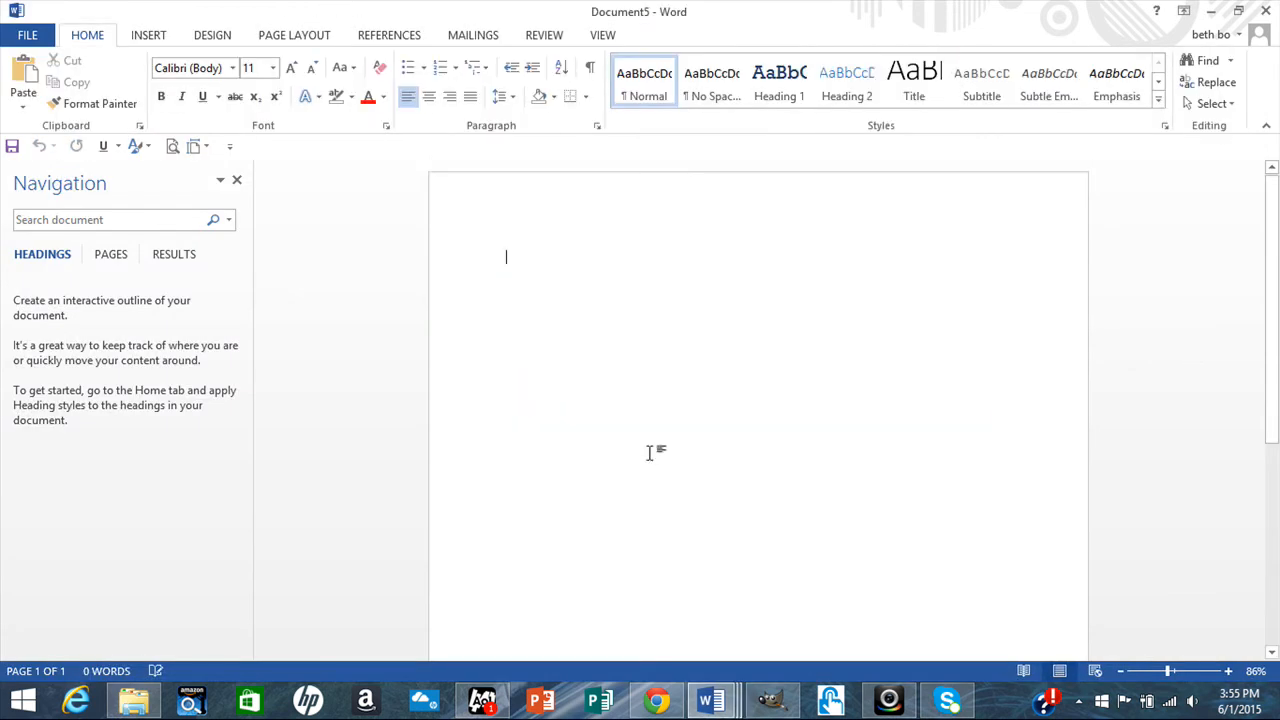
pyautogui.click(150, 36)
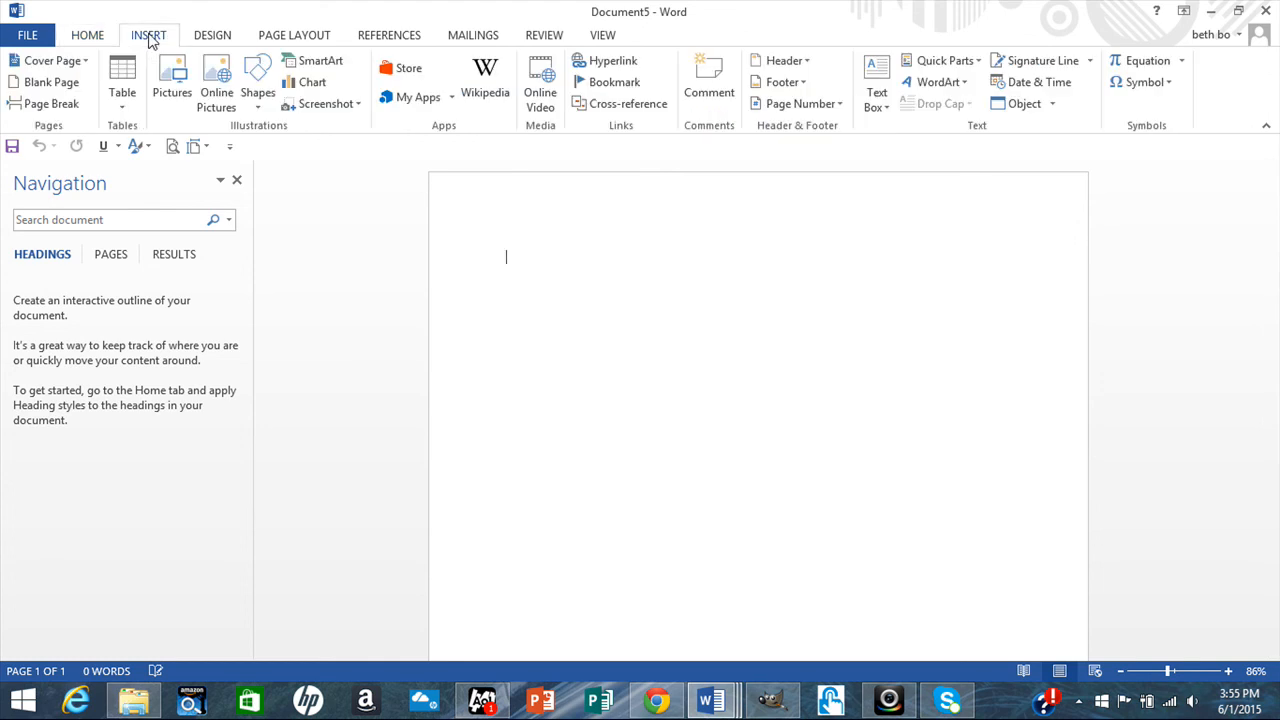
# Screen-clip the barcode-head picture from Document4 into Document5 at 4.97" by 5.53".
pyautogui.click(360, 107)
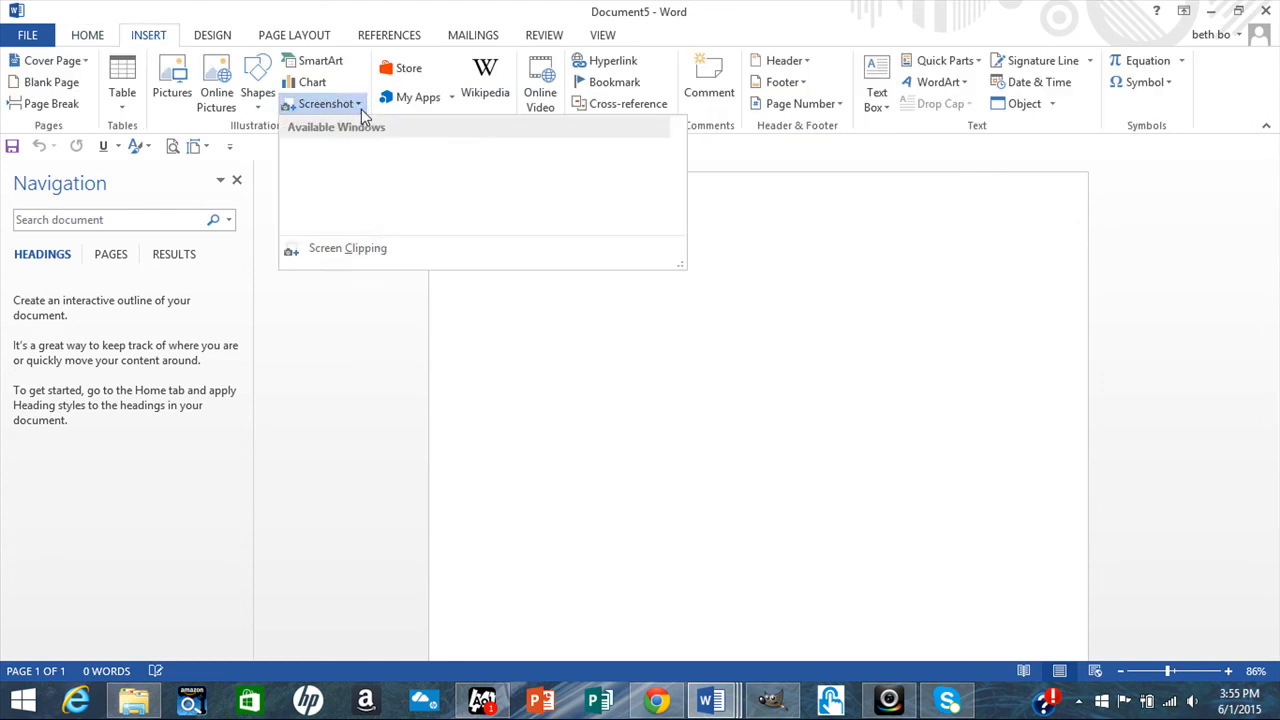
pyautogui.click(375, 250)
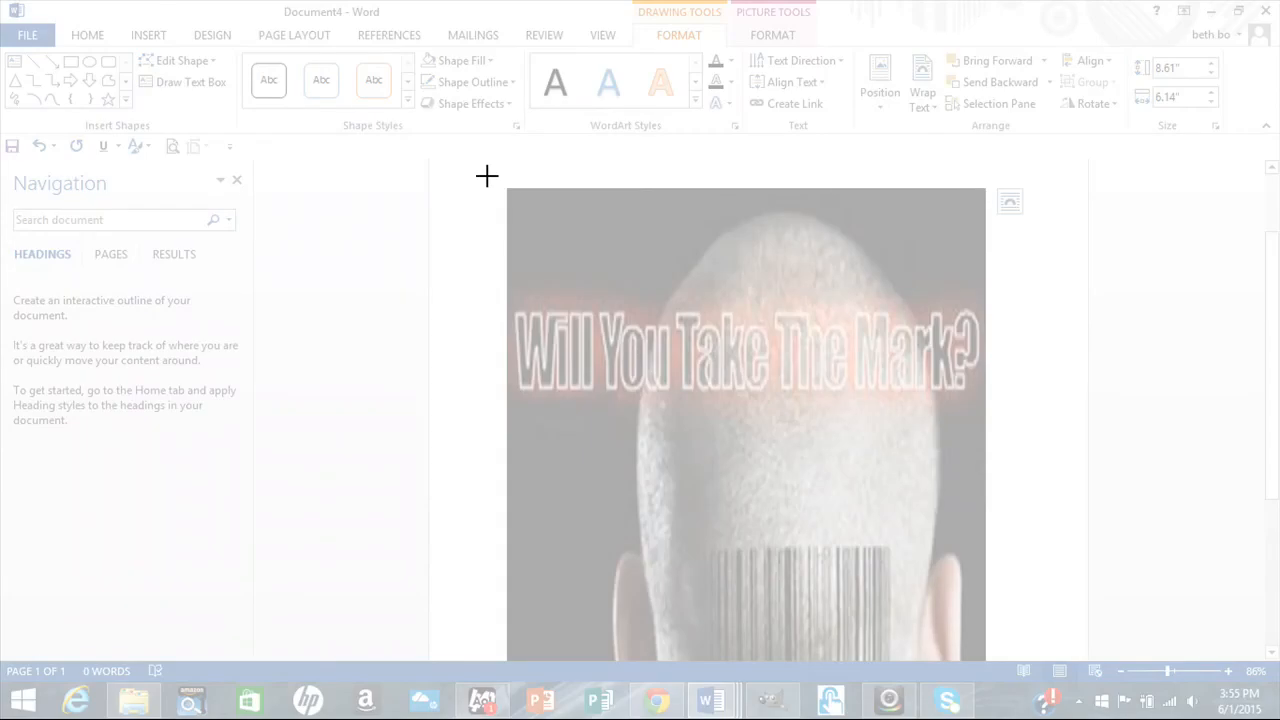
pyautogui.moveTo(487, 177); pyautogui.dragTo(988, 622)
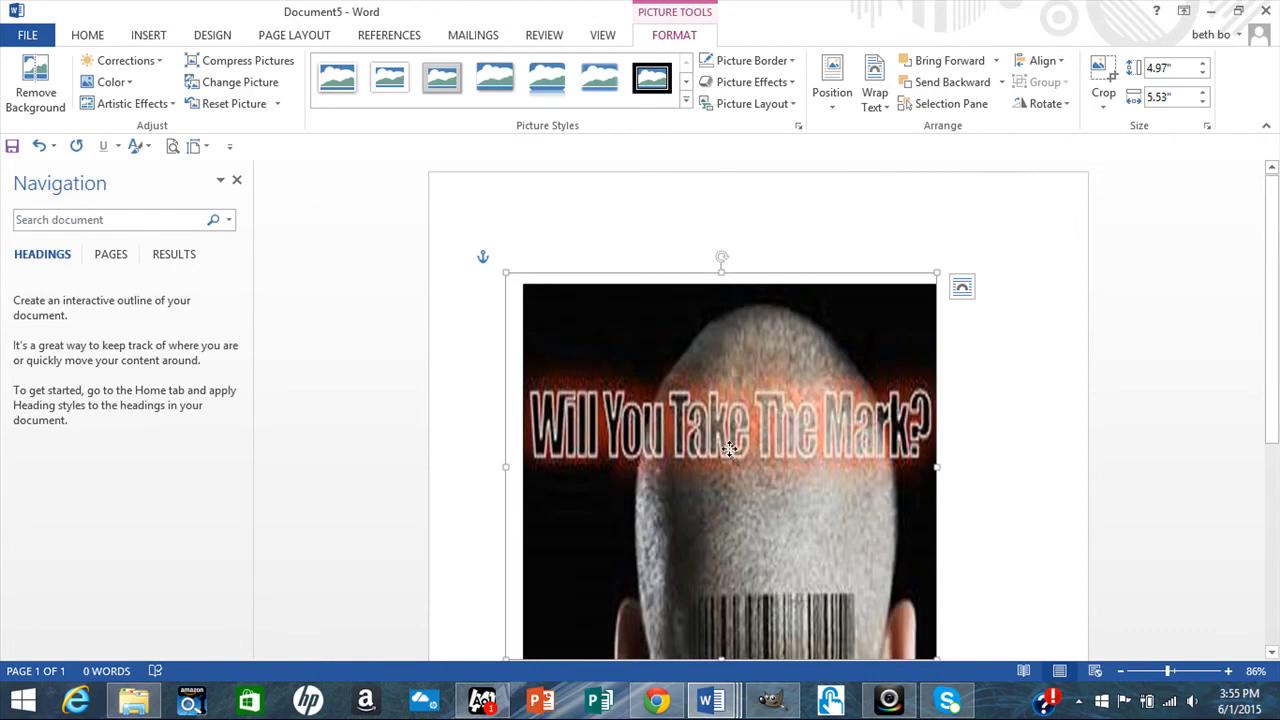
# View the clipped picture's Save as Picture option, then delete the picture from Document5.
pyautogui.rightClick(731, 456)
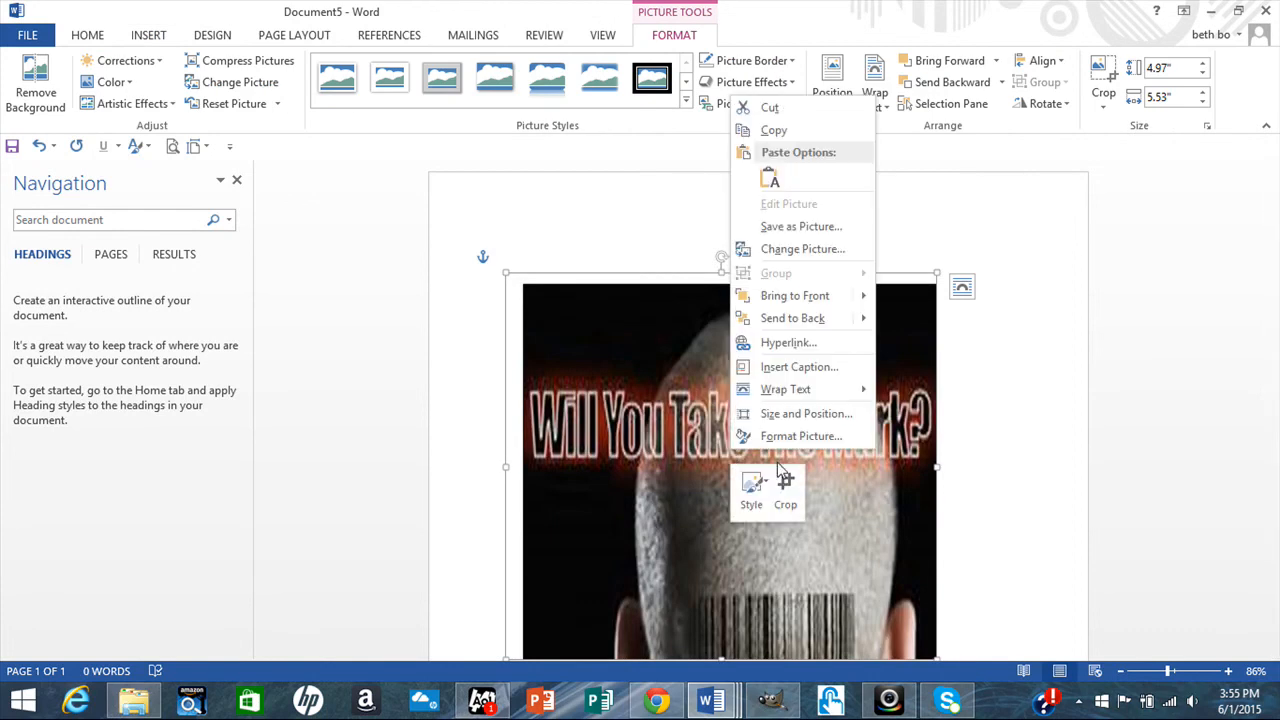
pyautogui.click(1062, 492)
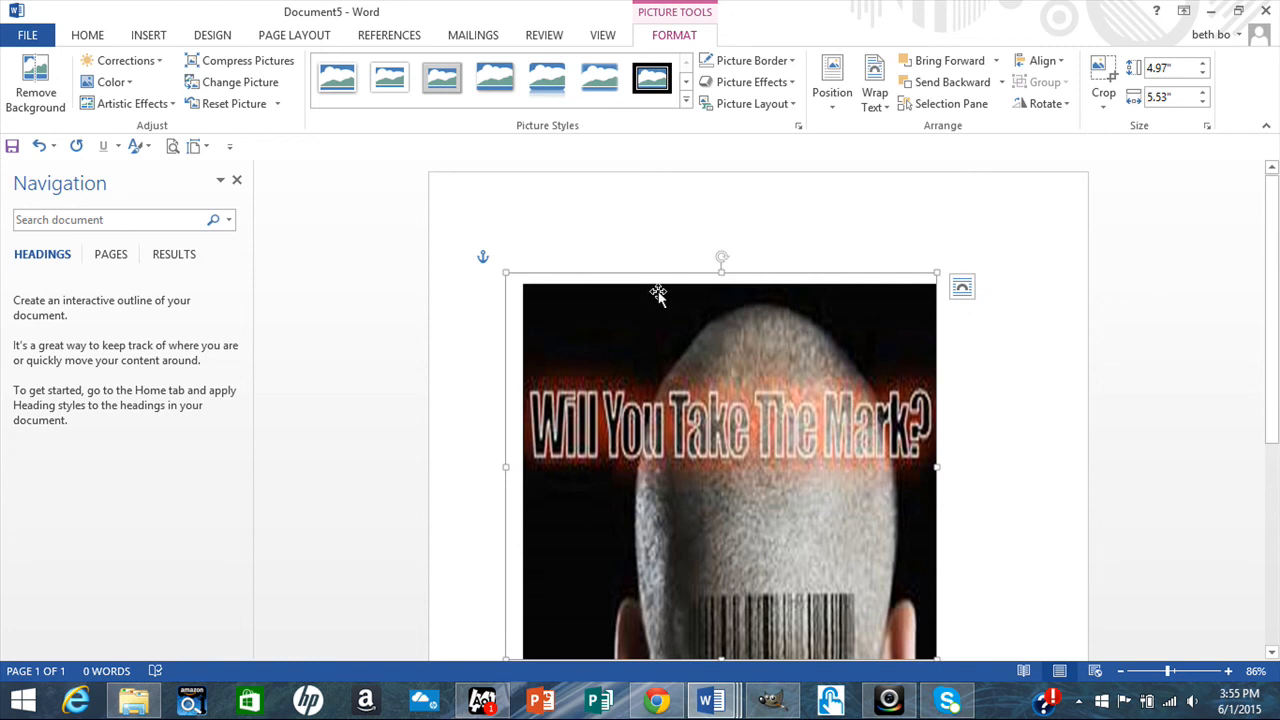
pyautogui.press('Delete')
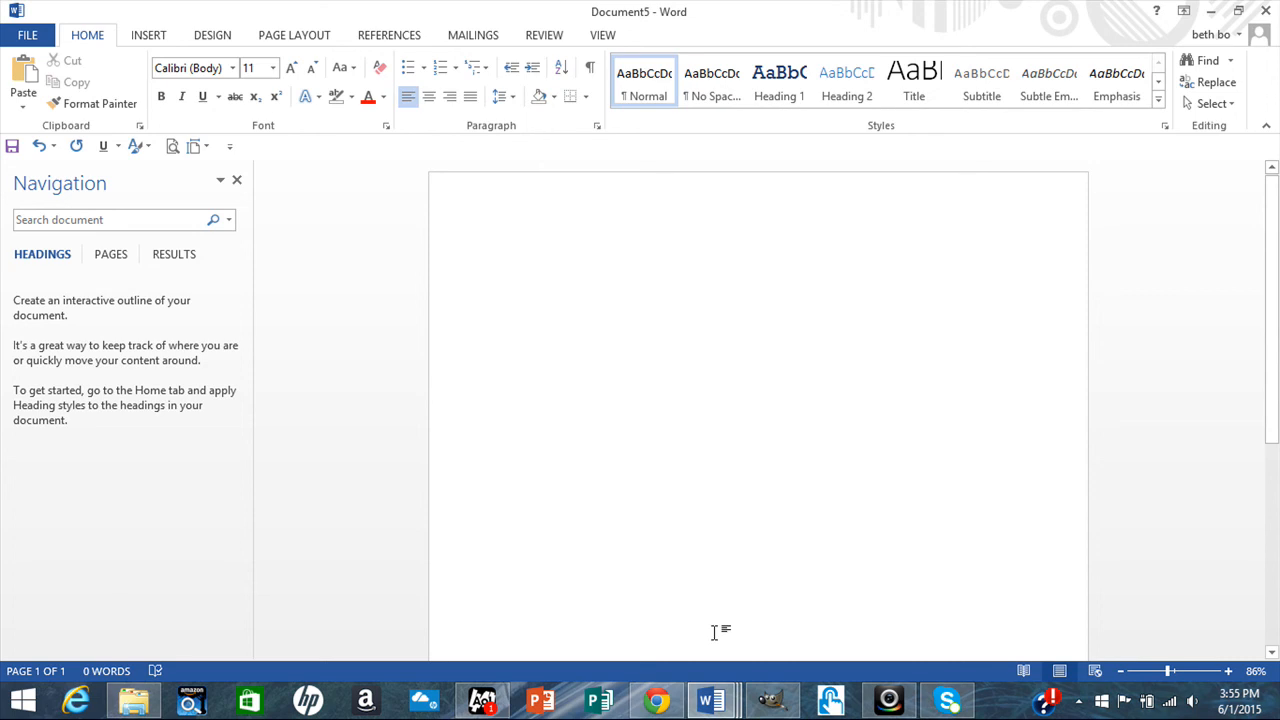